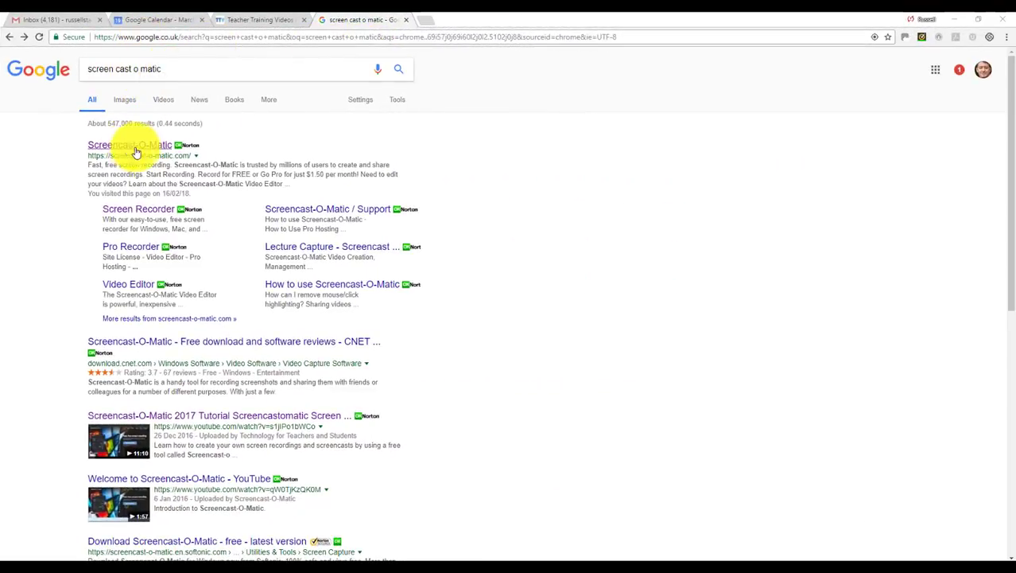
Step: Go to the Screencast-O-Matic site's Screen Recorder page and launch the recorder
{"action": "left_click", "coordinate": [125, 148]}
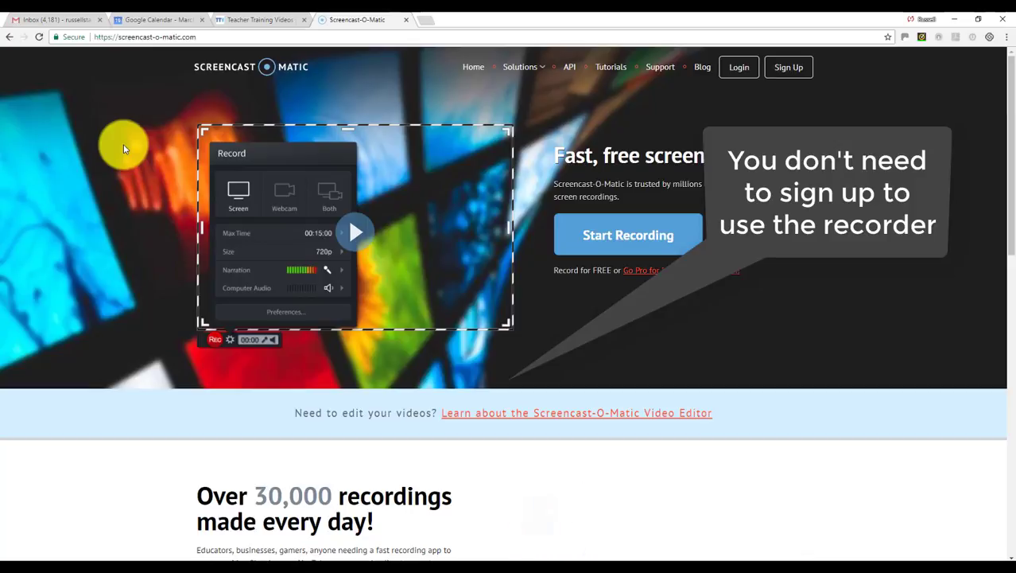
{"action": "left_click", "coordinate": [607, 236]}
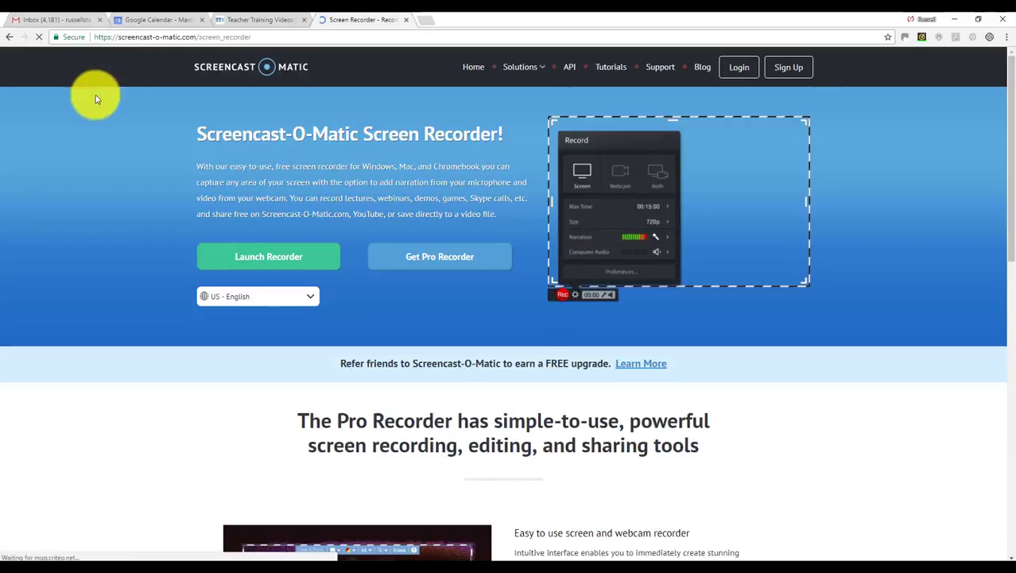
{"action": "left_click", "coordinate": [281, 264]}
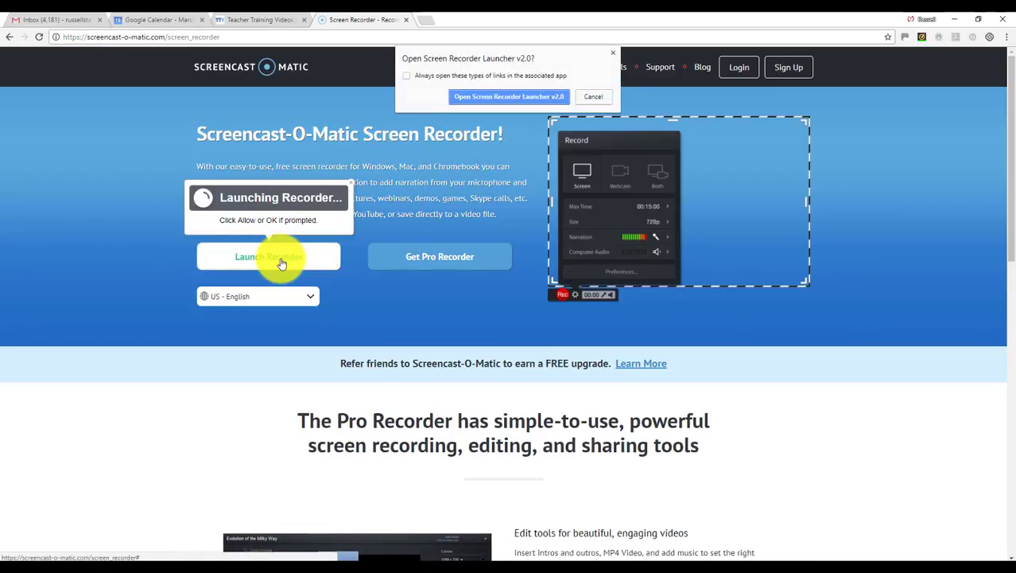
Step: Approve the recorder launcher, shrink the capture area to 684 x 428, and minimize Chrome
{"action": "left_click", "coordinate": [503, 97]}
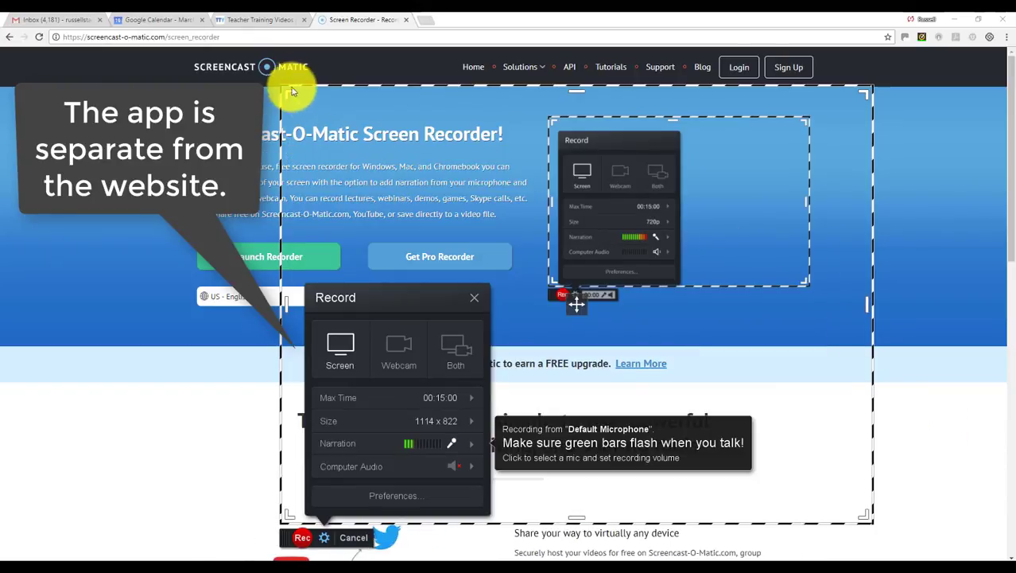
{"action": "left_click_drag", "start_coordinate": [284, 93], "coordinate": [508, 302]}
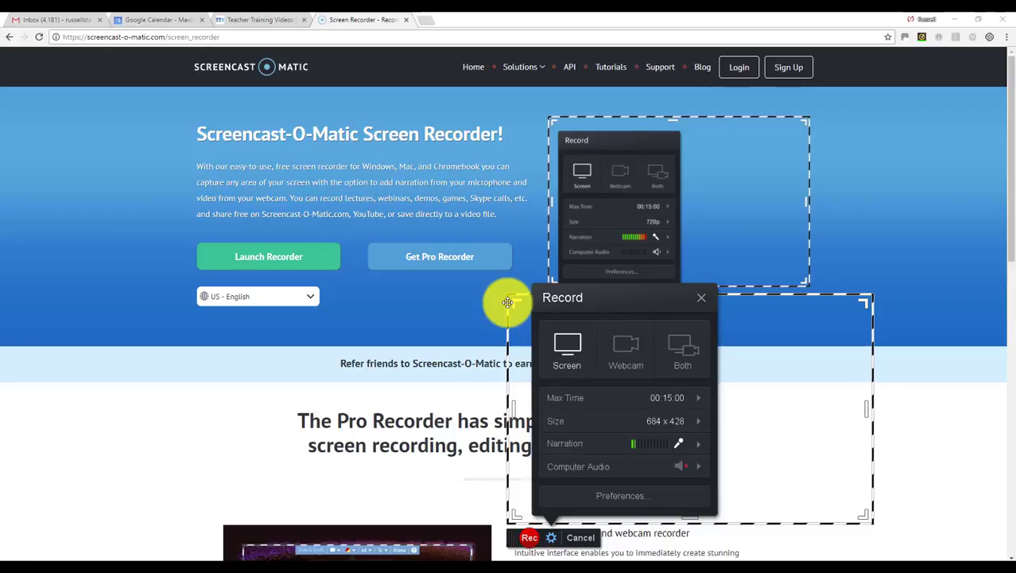
{"action": "left_click", "coordinate": [960, 21]}
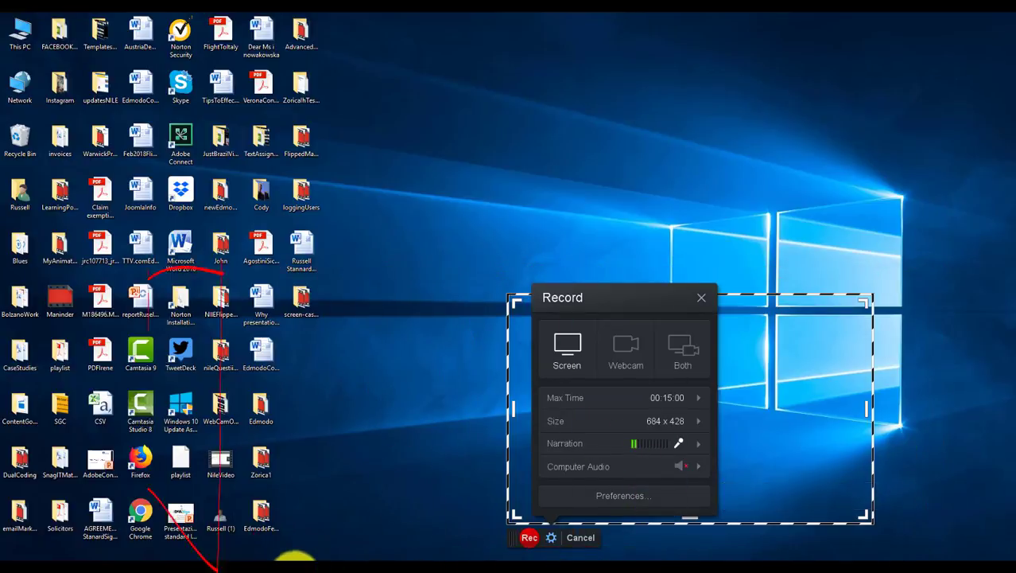
Step: Bring up the Key Benefits-Emailing System slide and fit the capture frame around it at 1056 x 780
{"action": "left_click", "coordinate": [295, 563]}
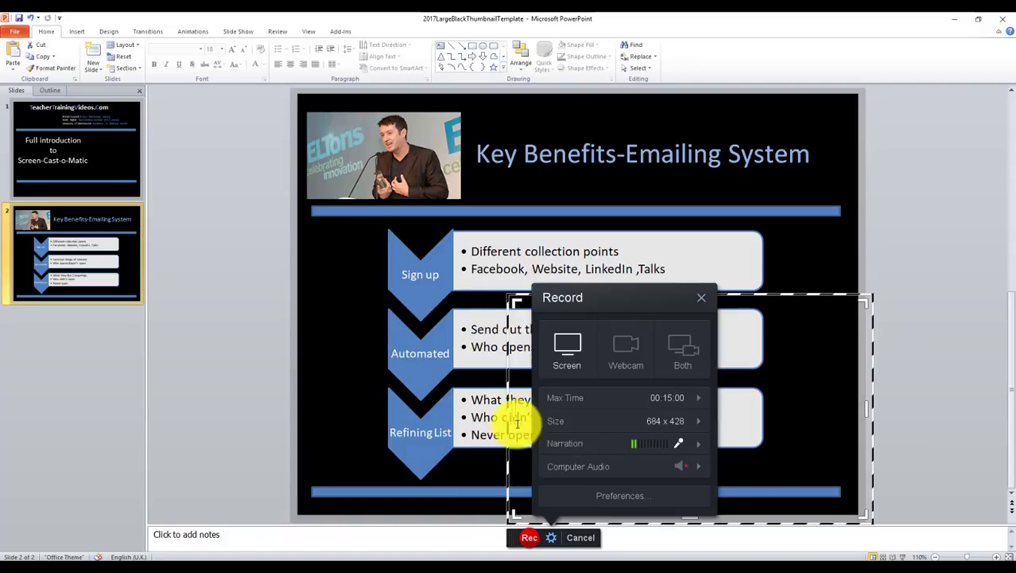
{"action": "left_click_drag", "start_coordinate": [509, 406], "coordinate": [290, 407]}
{"action": "left_click_drag", "start_coordinate": [583, 299], "coordinate": [585, 93]}
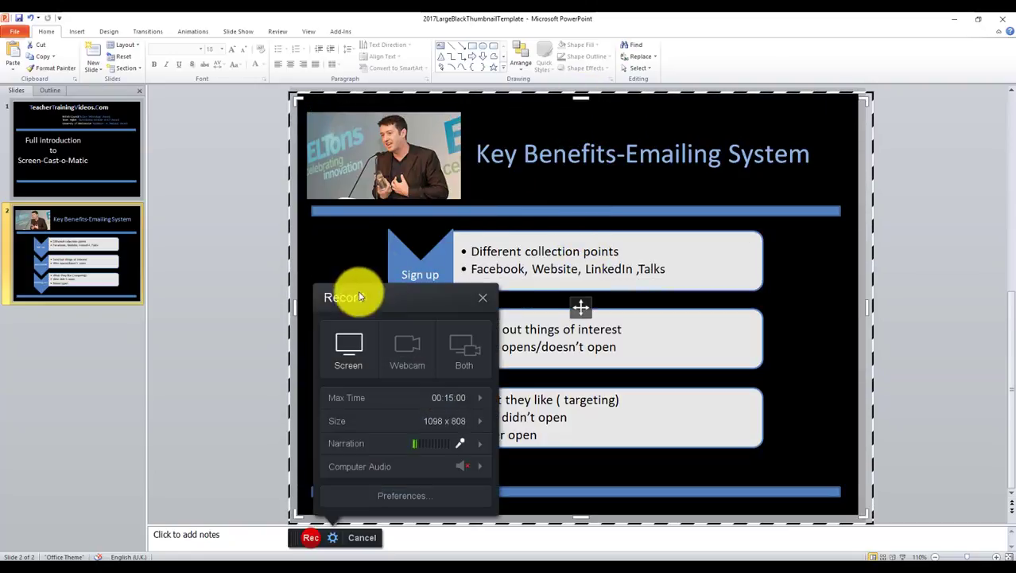
{"action": "left_click_drag", "start_coordinate": [295, 310], "coordinate": [302, 304]}
{"action": "left_click_drag", "start_coordinate": [585, 525], "coordinate": [586, 507]}
{"action": "left_click_drag", "start_coordinate": [876, 312], "coordinate": [853, 298]}
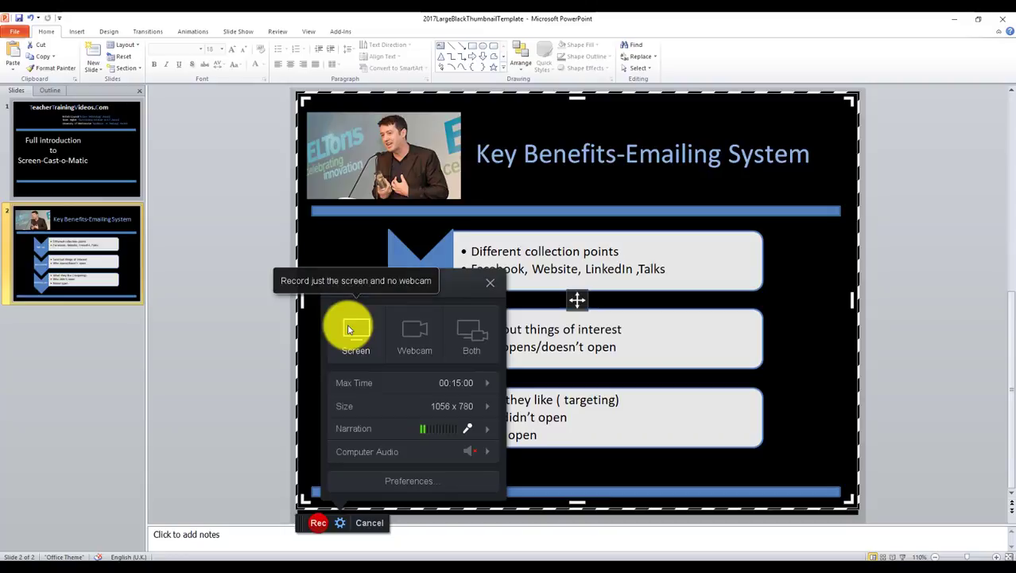
Step: Use the HD Pro Webcam C920 as the narration microphone and start recording the slide
{"action": "left_click", "coordinate": [488, 429]}
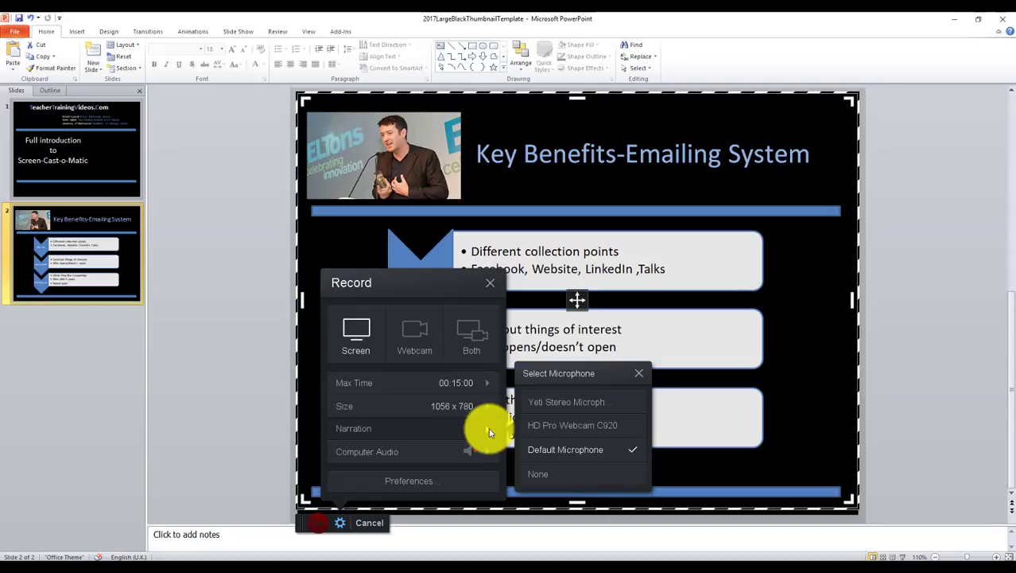
{"action": "left_click", "coordinate": [562, 427]}
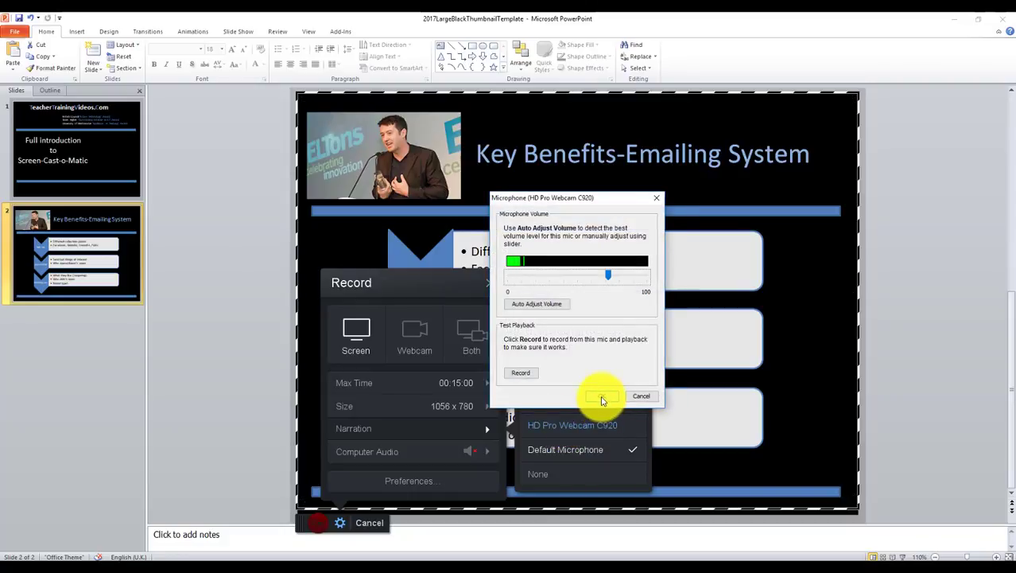
{"action": "left_click", "coordinate": [602, 397]}
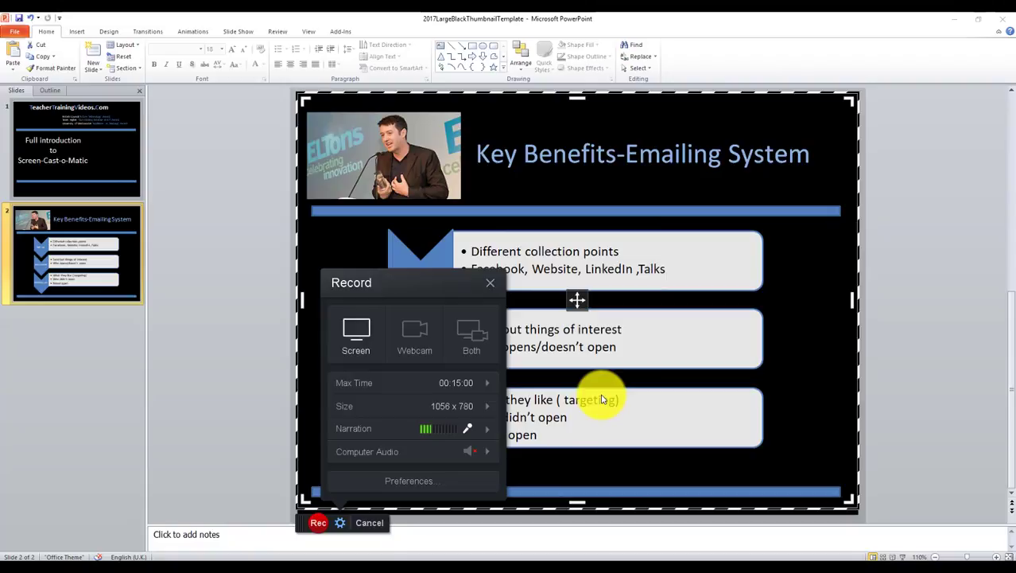
{"action": "left_click", "coordinate": [319, 524]}
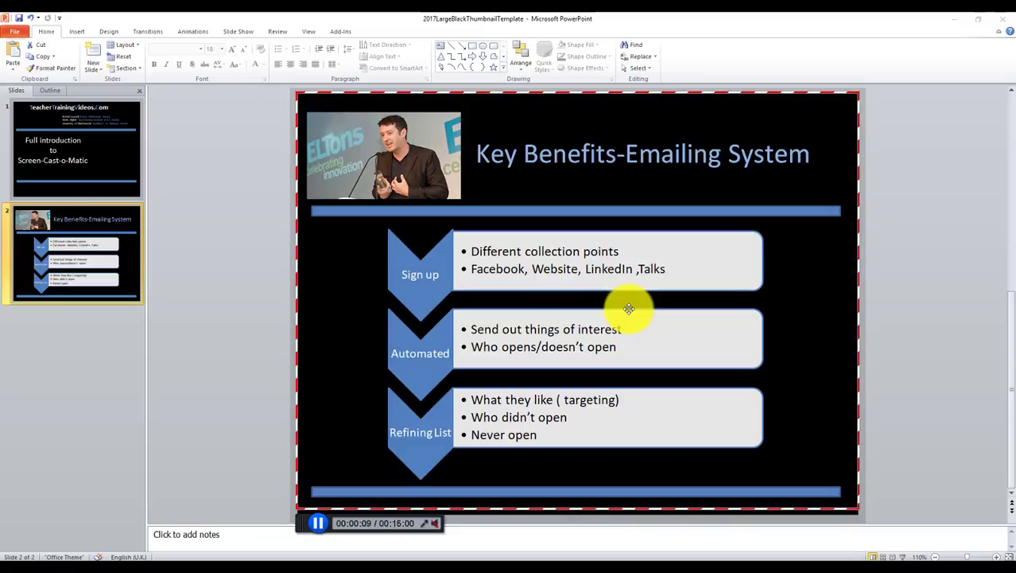
Step: Pause, switch to slide 1, and finish the recording at 0:11
{"action": "left_click", "coordinate": [318, 523]}
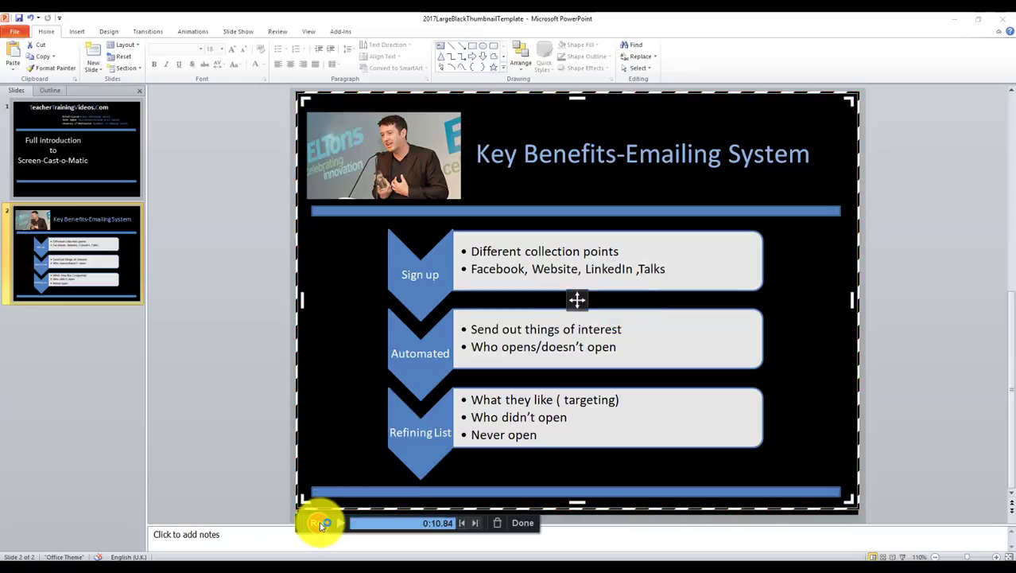
{"action": "left_click", "coordinate": [92, 167]}
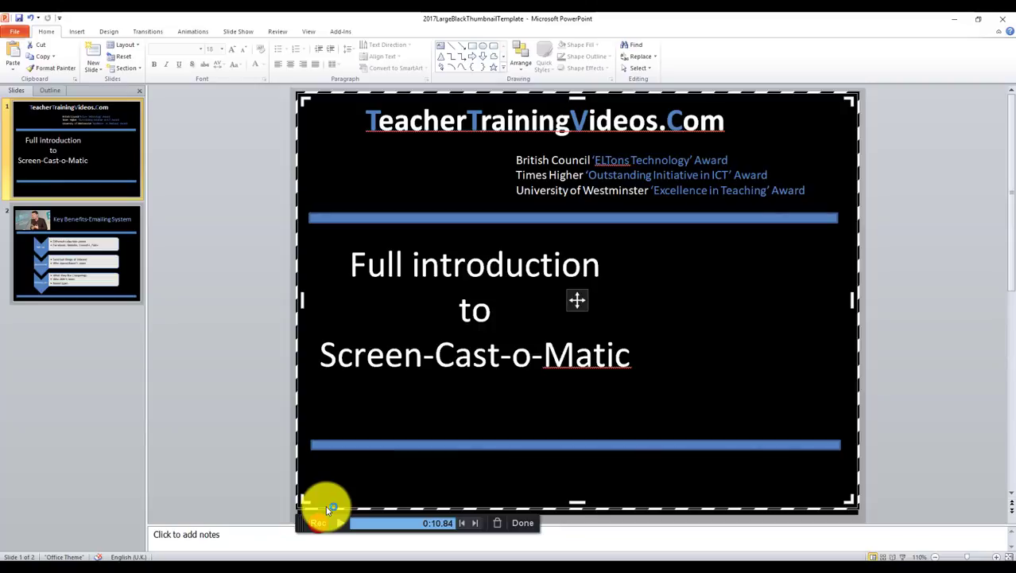
{"action": "left_click", "coordinate": [522, 522]}
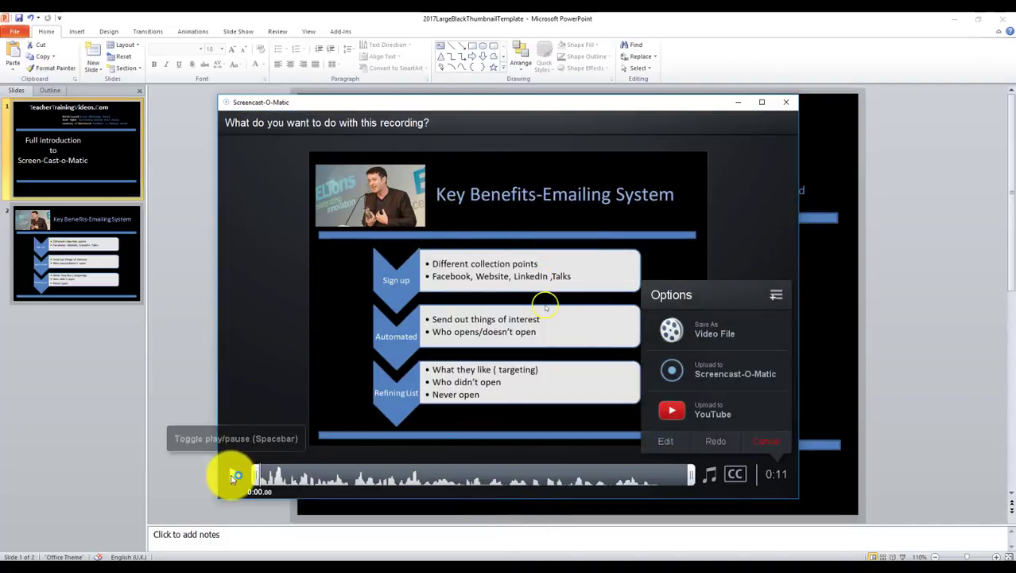
Step: Preview the 11-second recording, then choose Save As Video File
{"action": "left_click", "coordinate": [234, 475]}
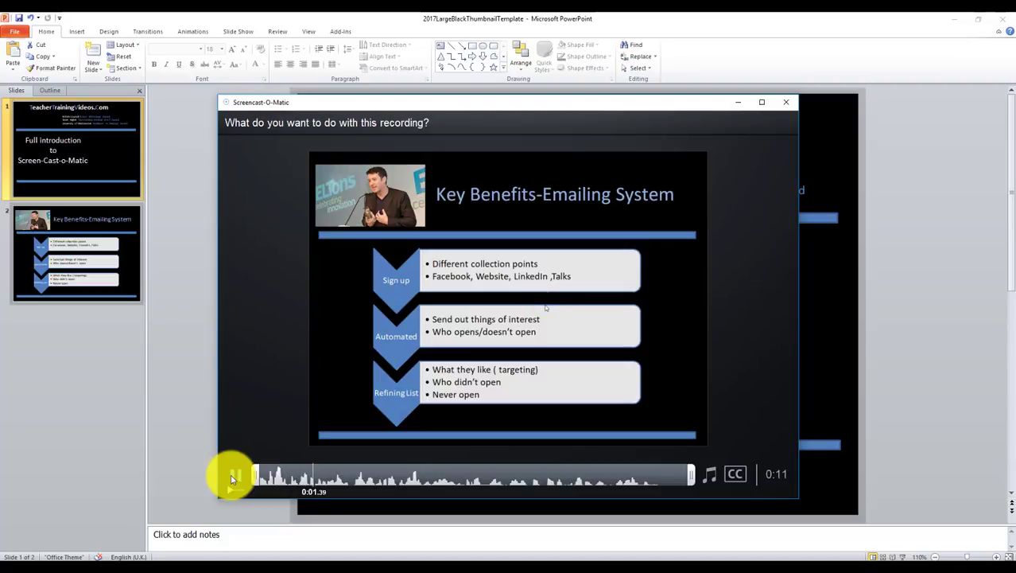
{"action": "left_click", "coordinate": [234, 478]}
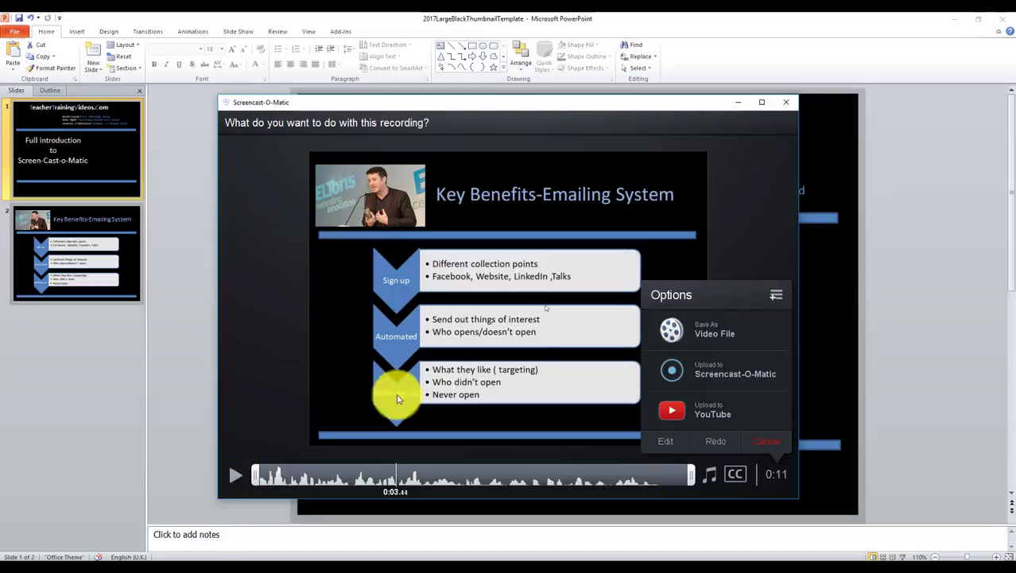
{"action": "left_click", "coordinate": [679, 331]}
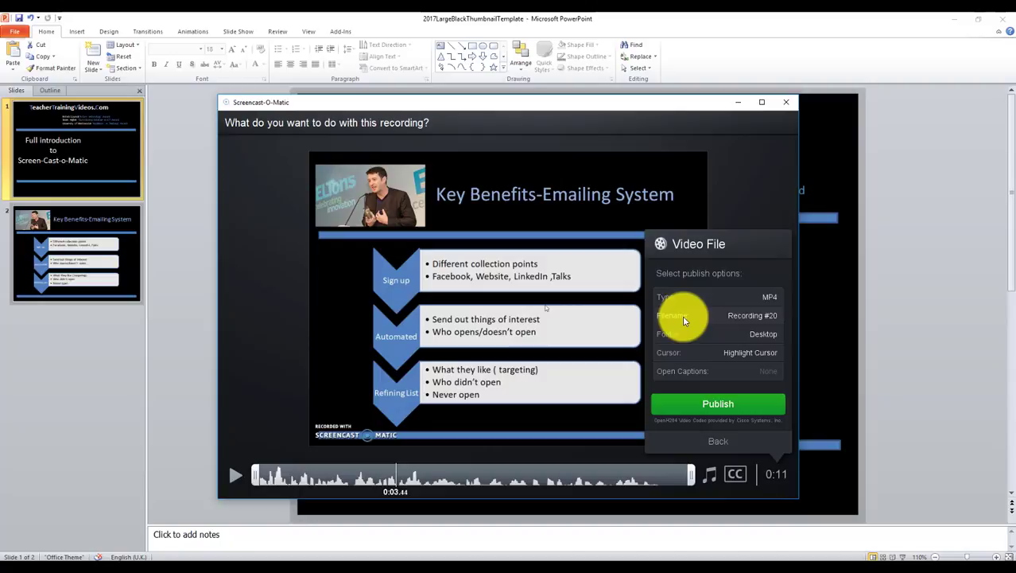
Step: Publish the recording as testRecordingTTV.mp4 to the Desktop and minimize PowerPoint and the recorder
{"action": "left_click", "coordinate": [682, 315]}
{"action": "left_click", "coordinate": [560, 319]}
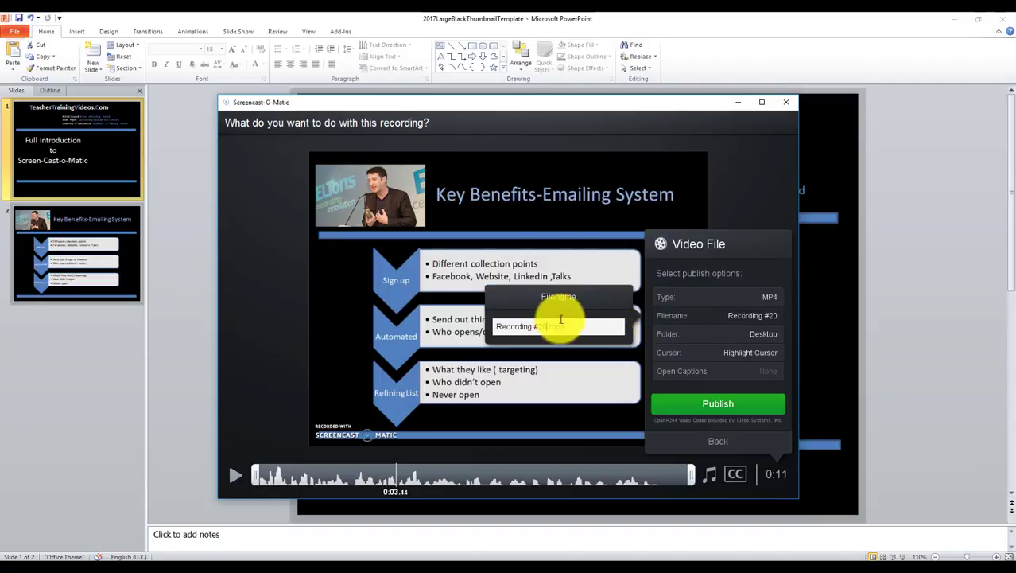
{"action": "key", "text": "BackSpace"}
{"action": "key", "text": "BackSpace"}
{"action": "key", "text": "BackSpace"}
{"action": "key", "text": "BackSpace"}
{"action": "key", "text": "Return"}
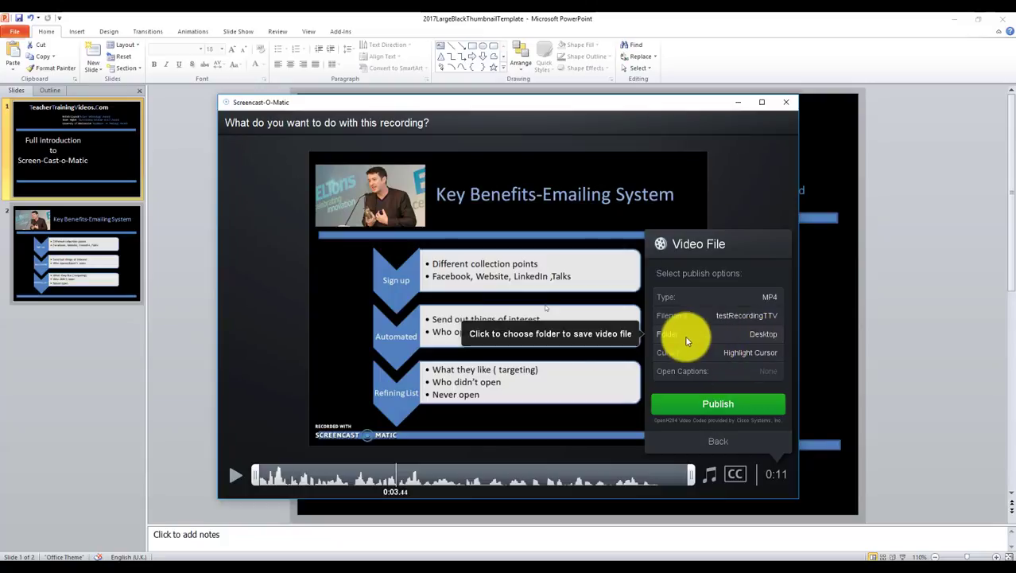
{"action": "left_click", "coordinate": [686, 335]}
{"action": "left_click", "coordinate": [743, 333]}
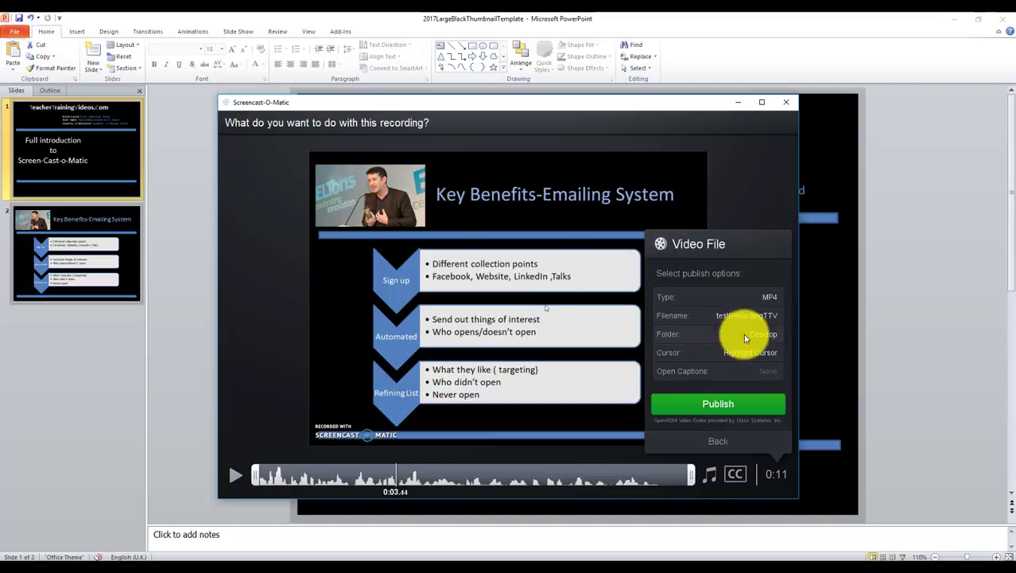
{"action": "left_click", "coordinate": [716, 404]}
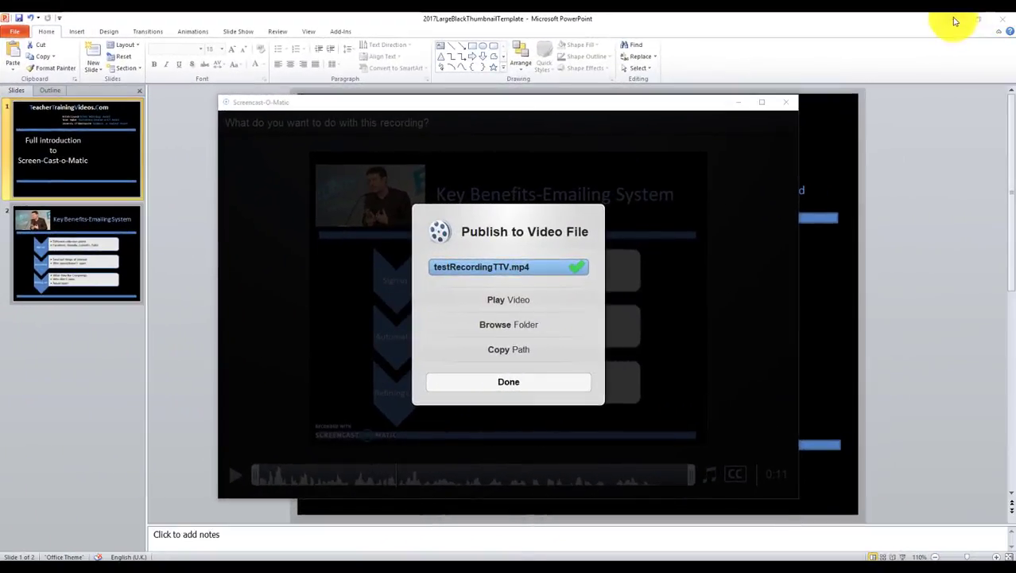
{"action": "left_click", "coordinate": [956, 21]}
{"action": "left_click", "coordinate": [738, 102]}
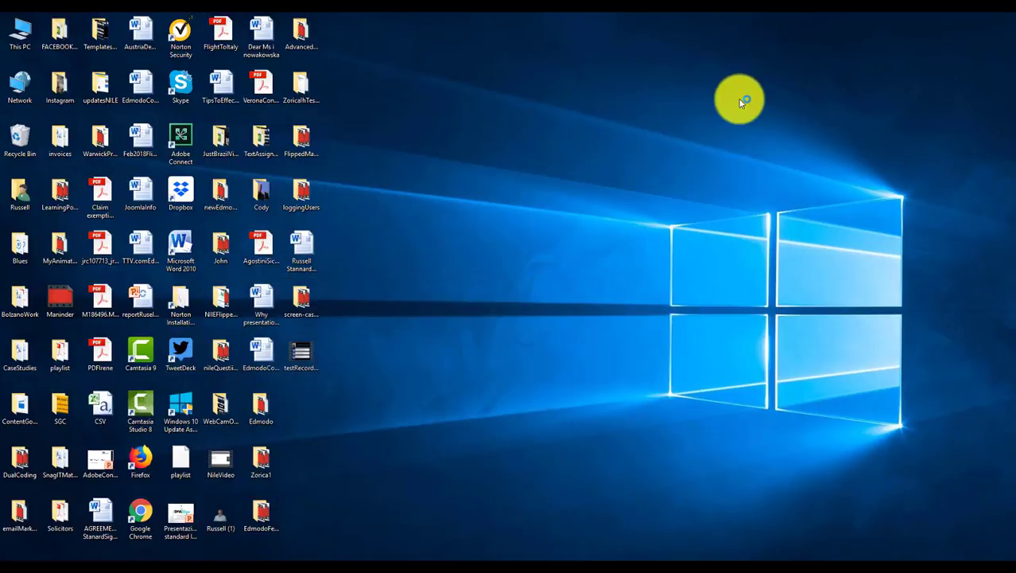
Step: Play the saved testRecordingTTV video from the desktop
{"action": "double_click", "coordinate": [301, 356]}
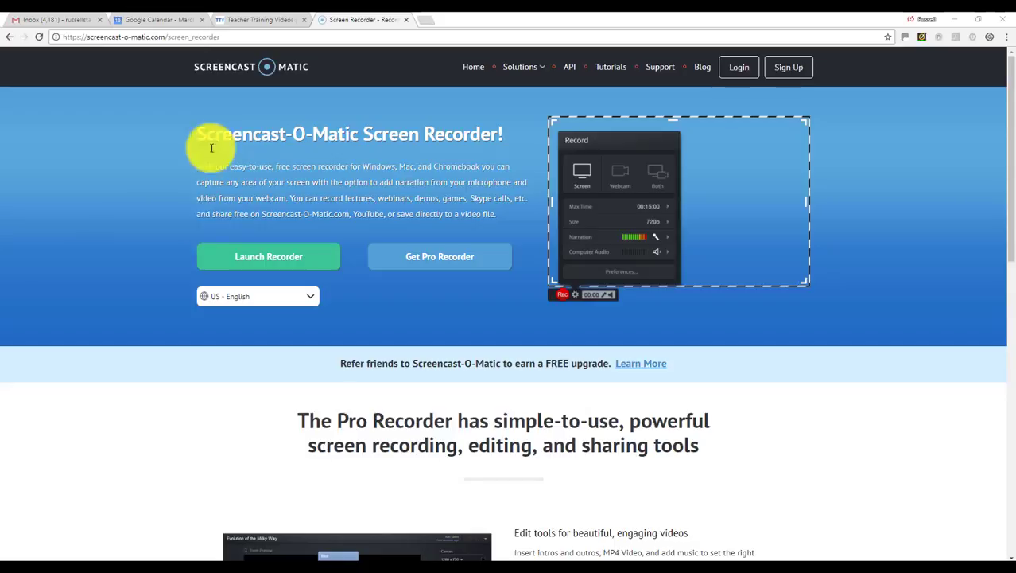
Step: Relaunch the recorder, set it to record Both screen and webcam, and minimise Chrome
{"action": "left_click", "coordinate": [257, 260]}
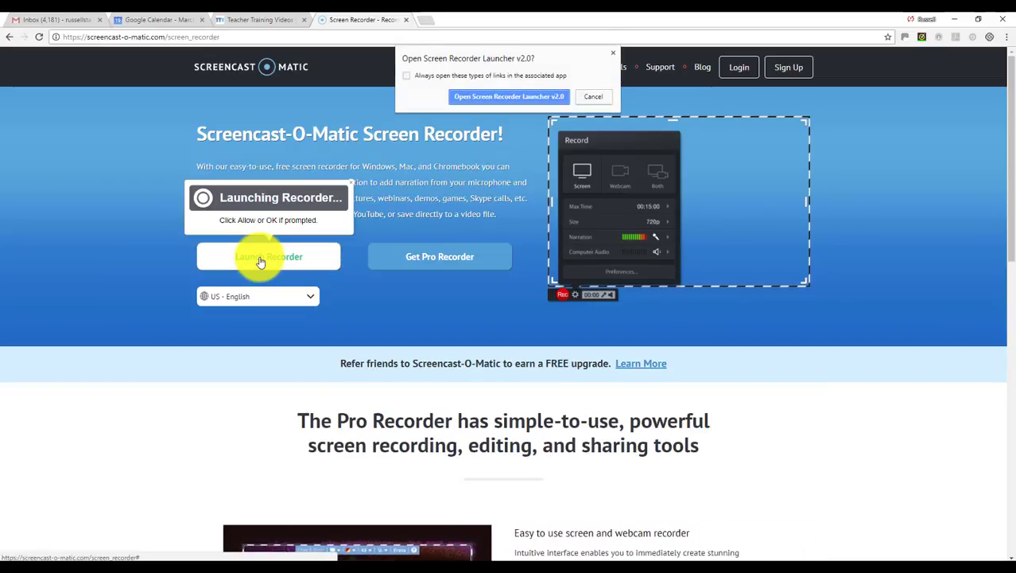
{"action": "left_click", "coordinate": [487, 97]}
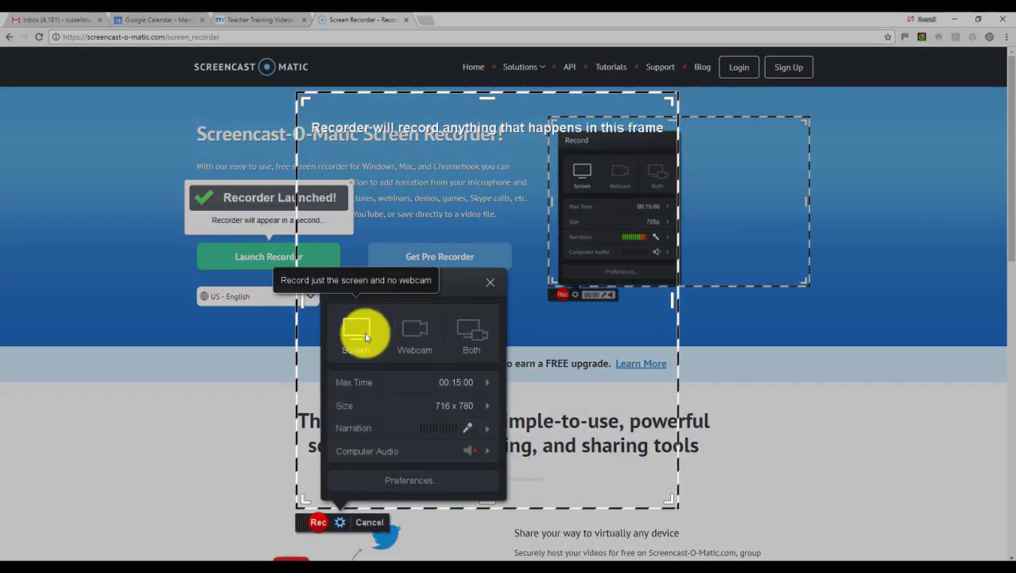
{"action": "left_click", "coordinate": [419, 330]}
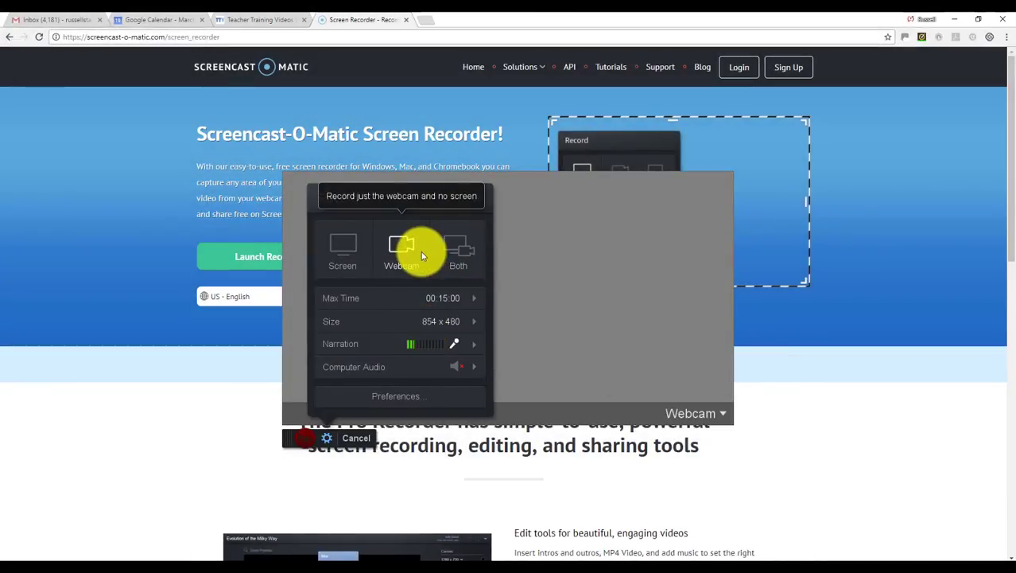
{"action": "left_click", "coordinate": [343, 248]}
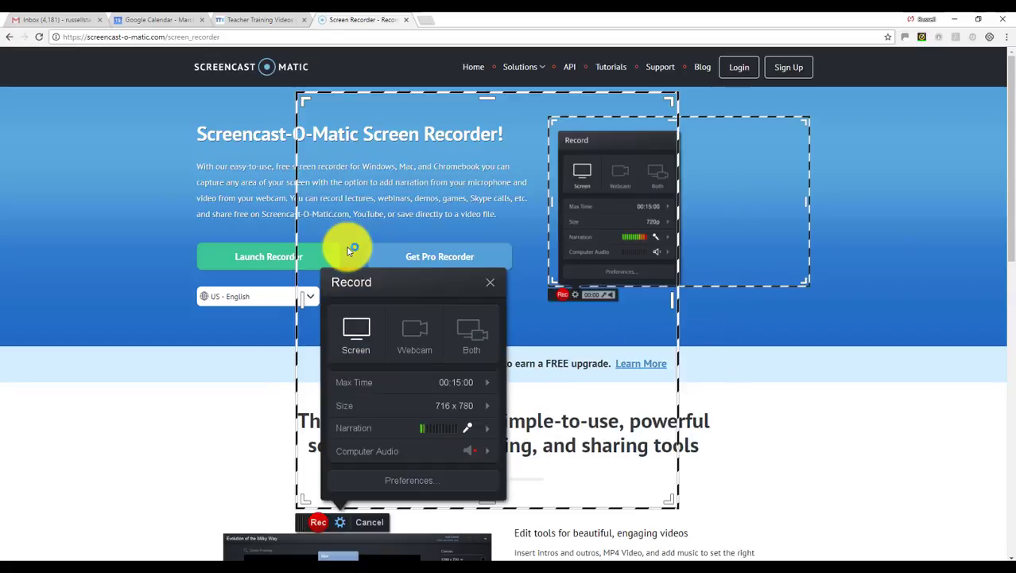
{"action": "left_click", "coordinate": [465, 332]}
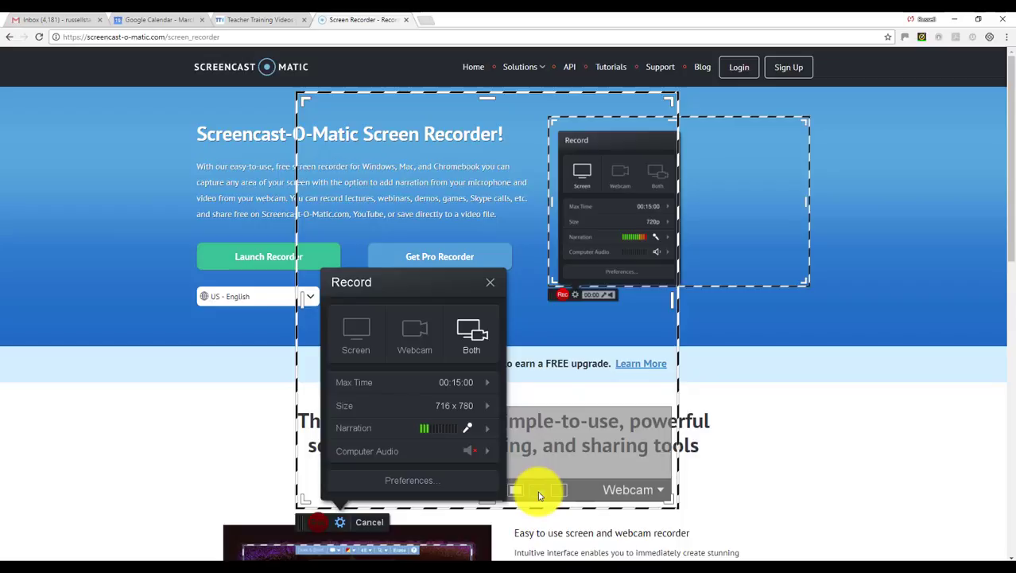
{"action": "left_click", "coordinate": [956, 19]}
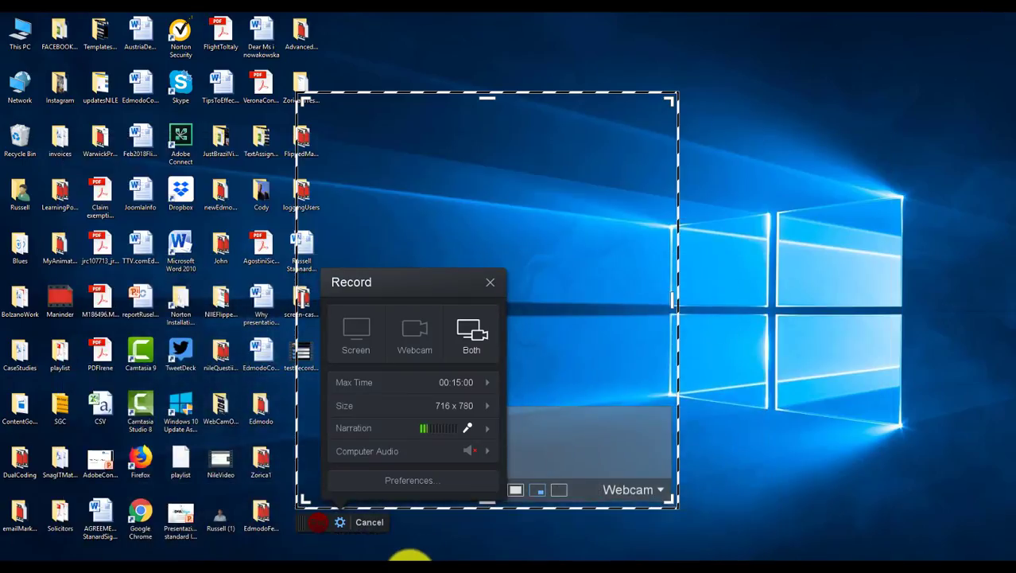
Step: Show the Italy map t.gif in Photos and fit the capture area around it at 652 x 726
{"action": "left_click", "coordinate": [406, 557]}
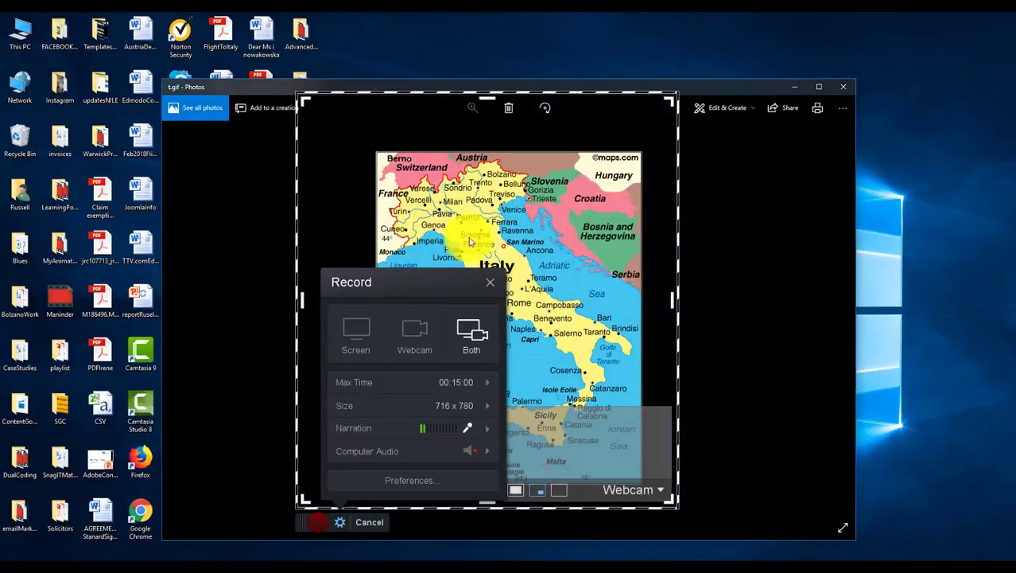
{"action": "left_click_drag", "start_coordinate": [302, 295], "coordinate": [360, 300]}
{"action": "left_click_drag", "start_coordinate": [518, 95], "coordinate": [518, 124]}
{"action": "left_click_drag", "start_coordinate": [673, 315], "coordinate": [701, 313]}
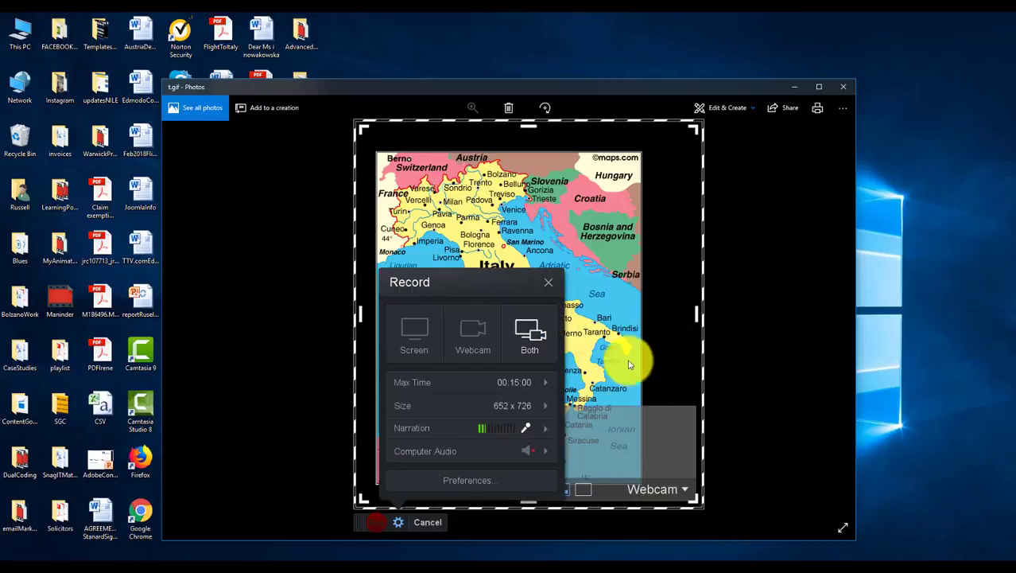
Step: Select the HD Pro Webcam C920 as the webcam and start recording the Italy map
{"action": "left_click", "coordinate": [376, 524]}
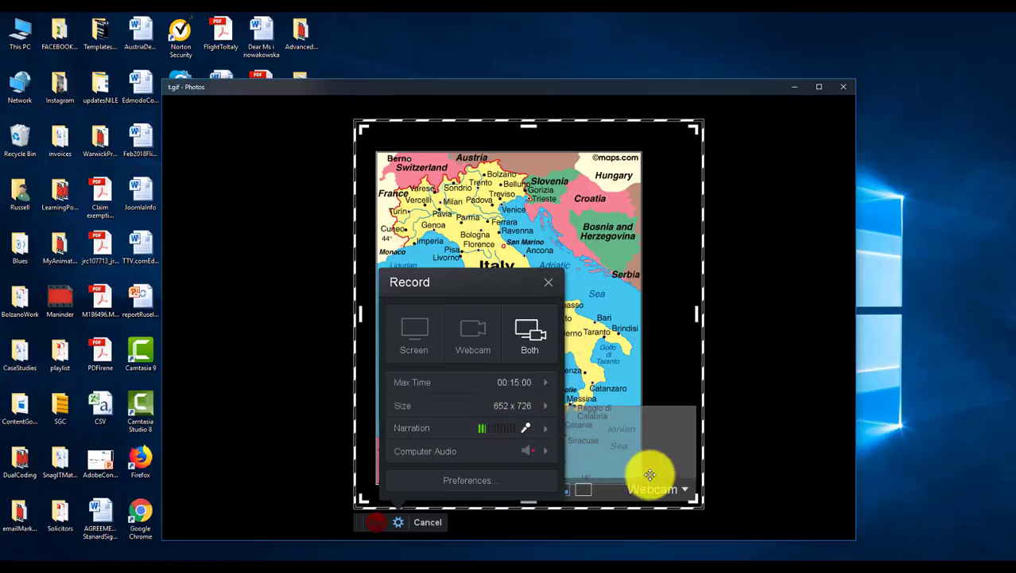
{"action": "left_click", "coordinate": [674, 487]}
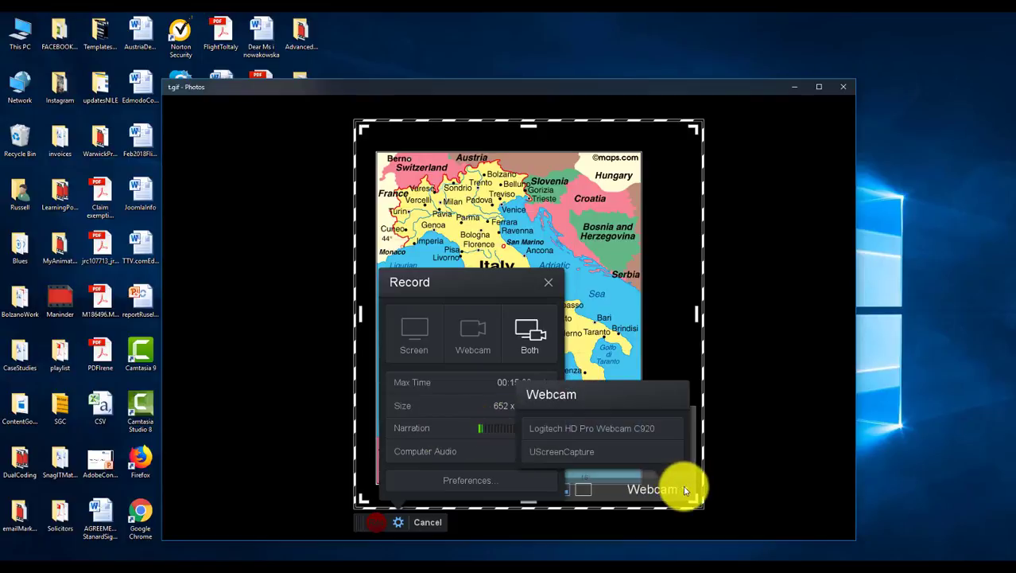
{"action": "left_click", "coordinate": [554, 429]}
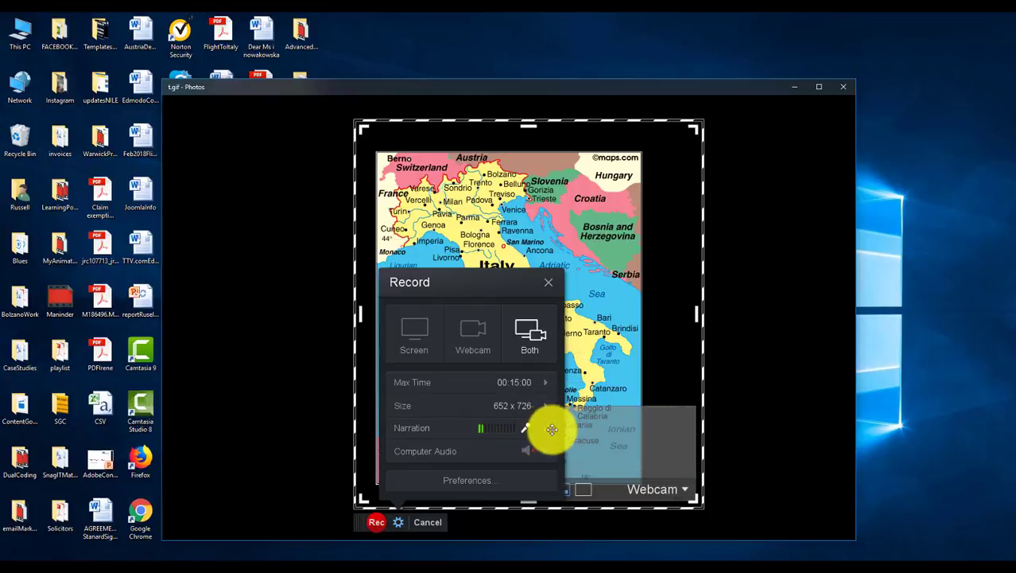
{"action": "left_click", "coordinate": [379, 519]}
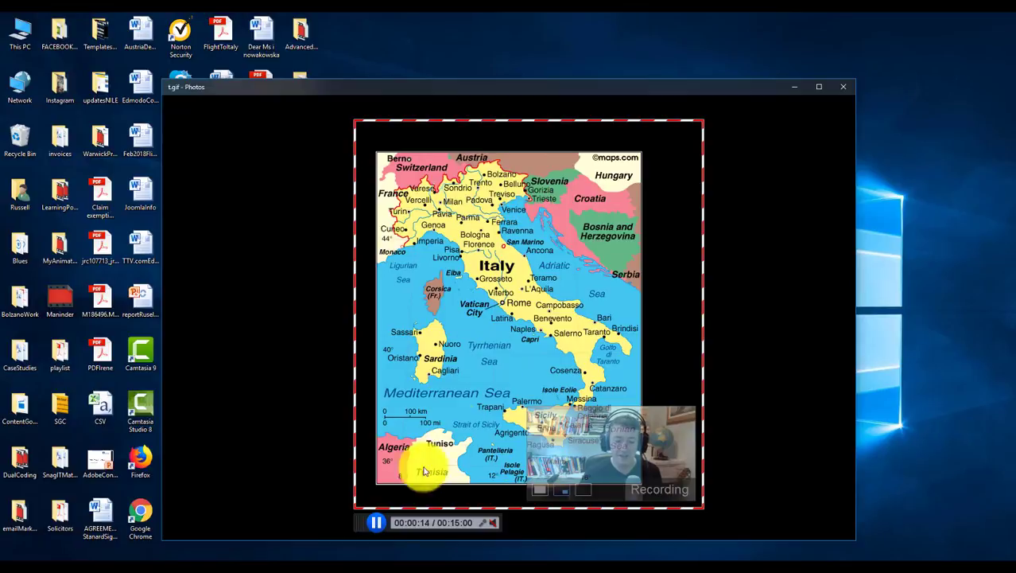
Step: Pause the map recording at 0:16 and finish it with Done
{"action": "left_click", "coordinate": [375, 523]}
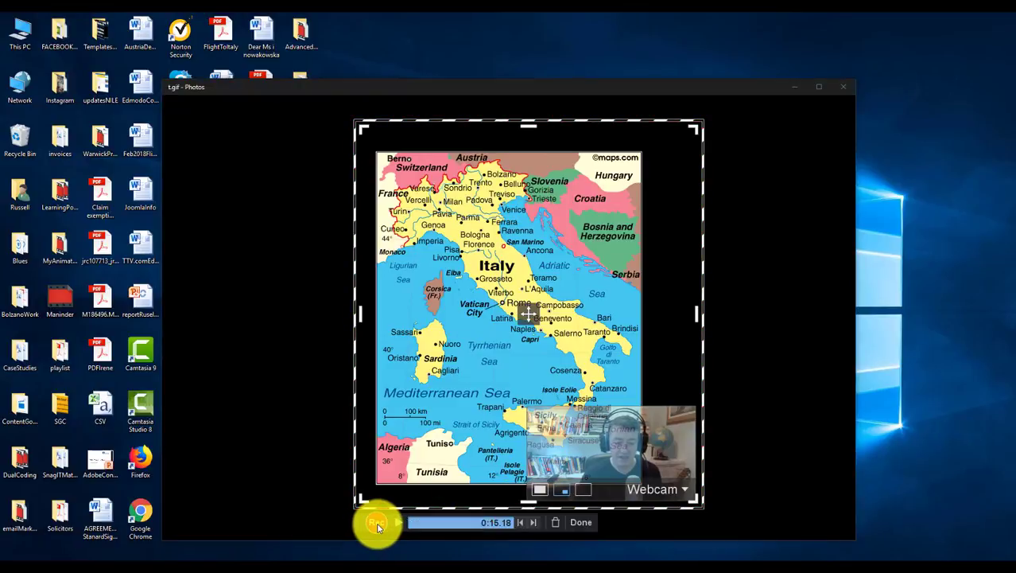
{"action": "left_click", "coordinate": [581, 522]}
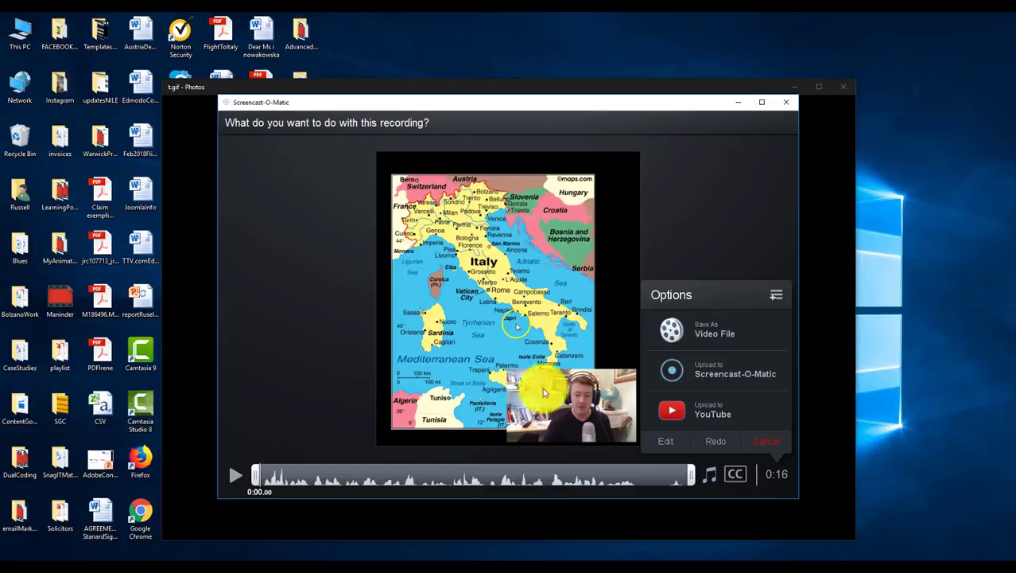
Step: Choose Save as Video File, then play and pause the recording preview
{"action": "left_click", "coordinate": [672, 330]}
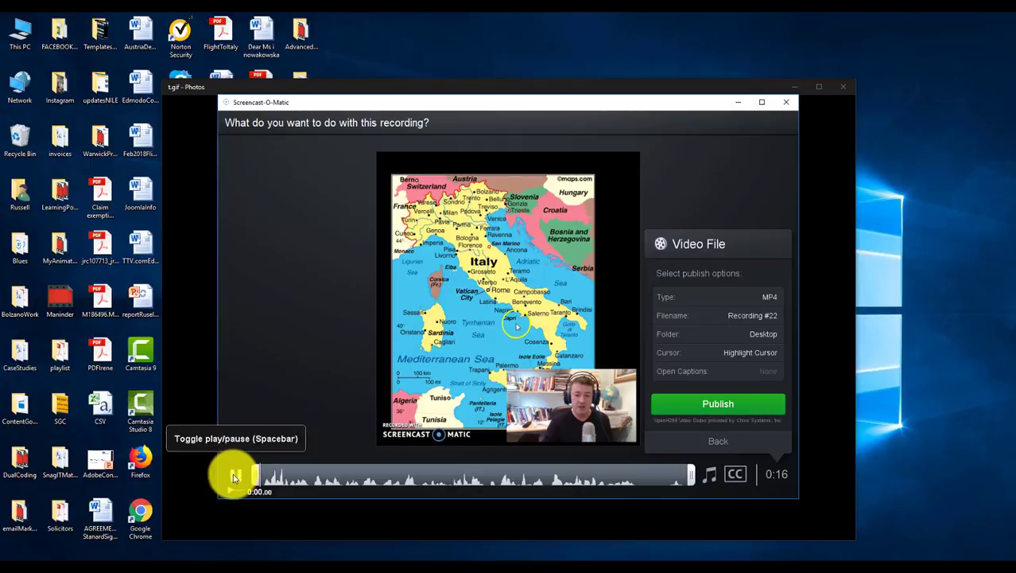
{"action": "left_click", "coordinate": [234, 476]}
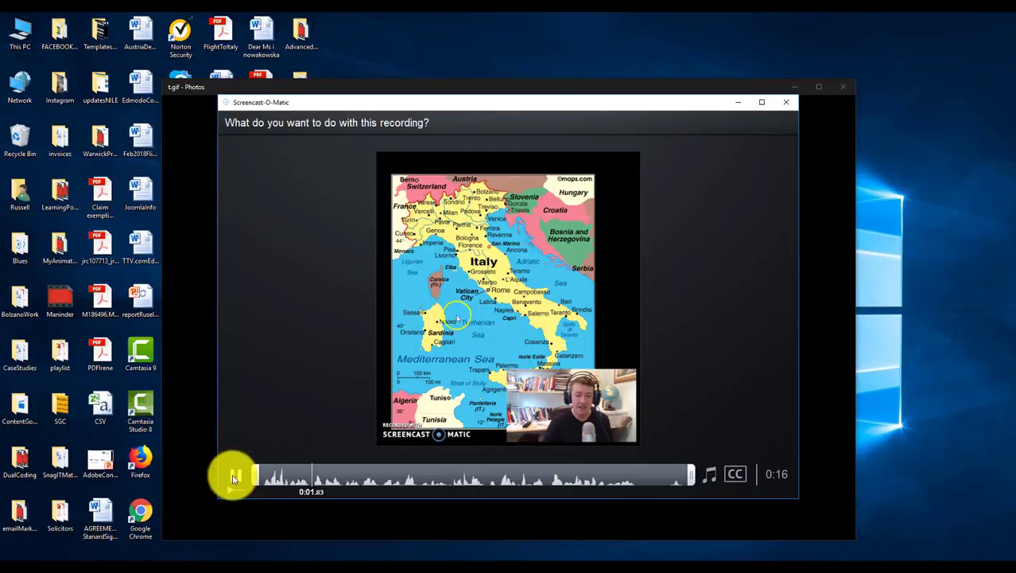
{"action": "left_click", "coordinate": [236, 477]}
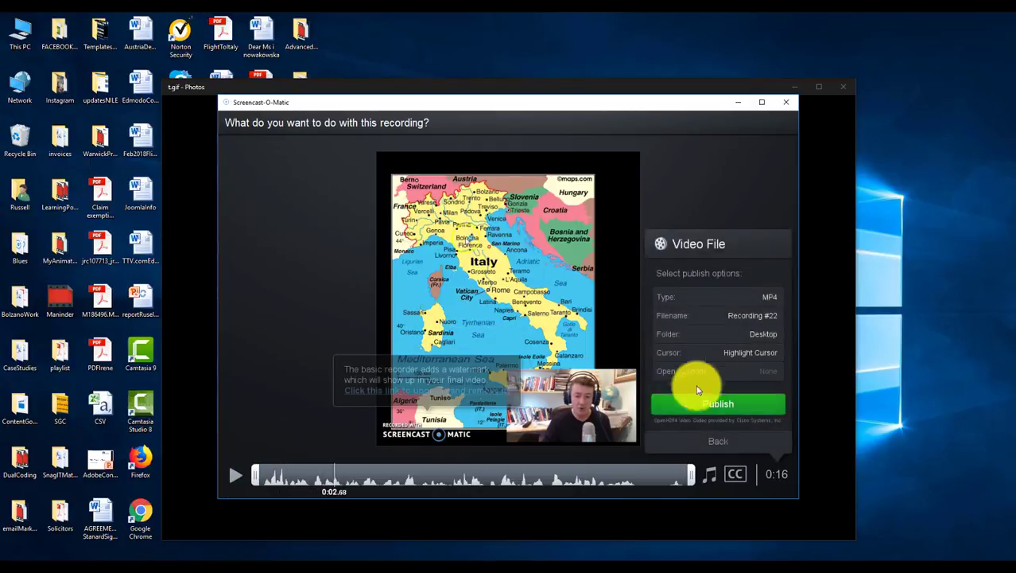
Step: Name the video file TTVtest2 and keep the Desktop as its save folder
{"action": "left_click", "coordinate": [685, 315]}
{"action": "left_click", "coordinate": [578, 321]}
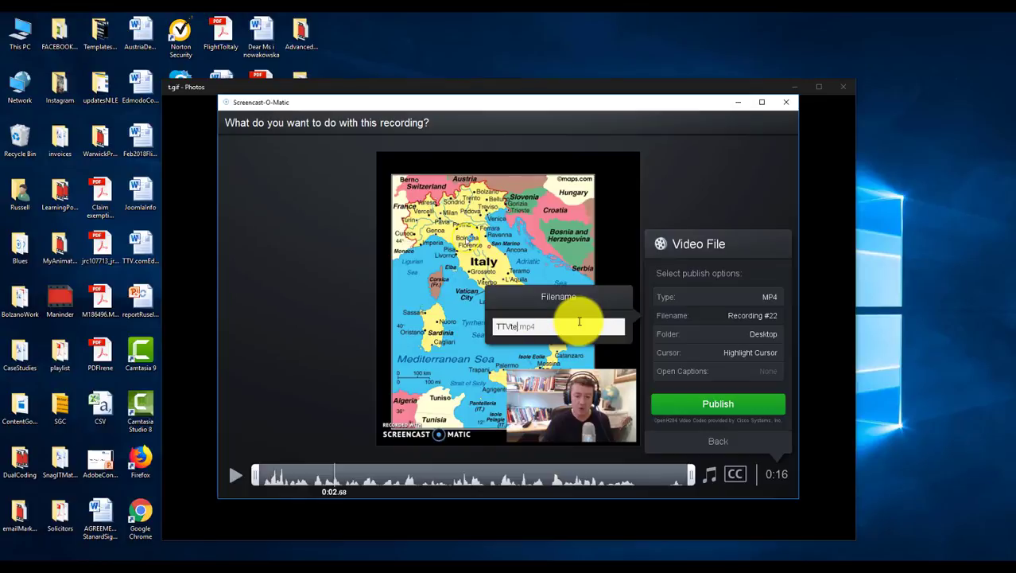
{"action": "key", "text": "Return"}
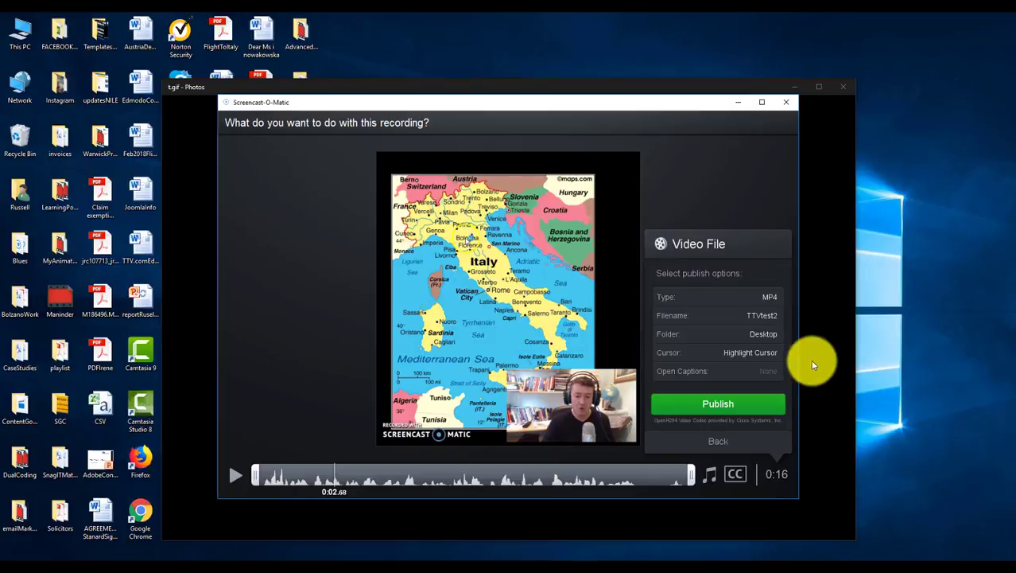
{"action": "left_click", "coordinate": [708, 333]}
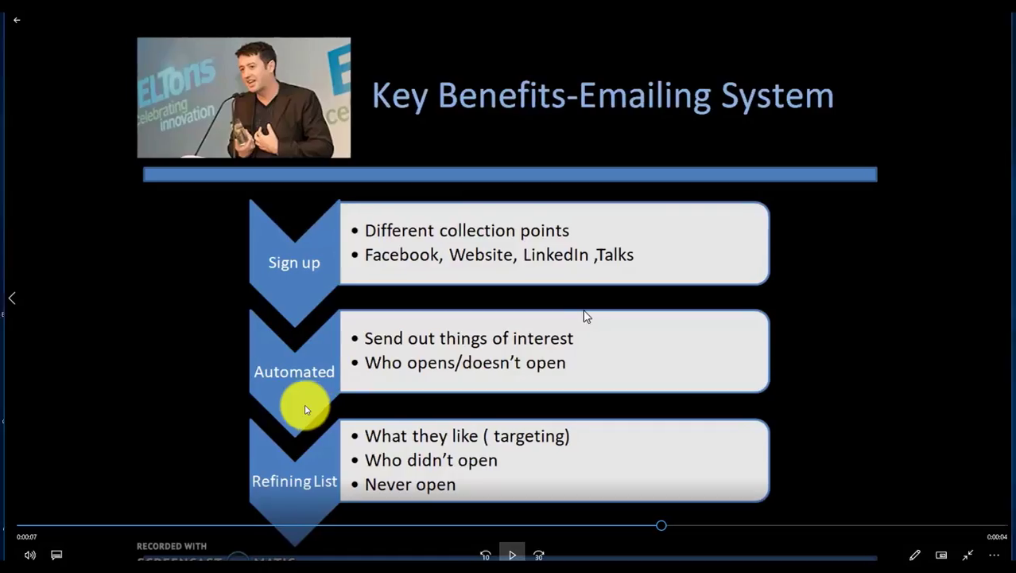
Step: Play the saved TTVtest2 video in Movies & TV, then pause it
{"action": "key", "text": "Right"}
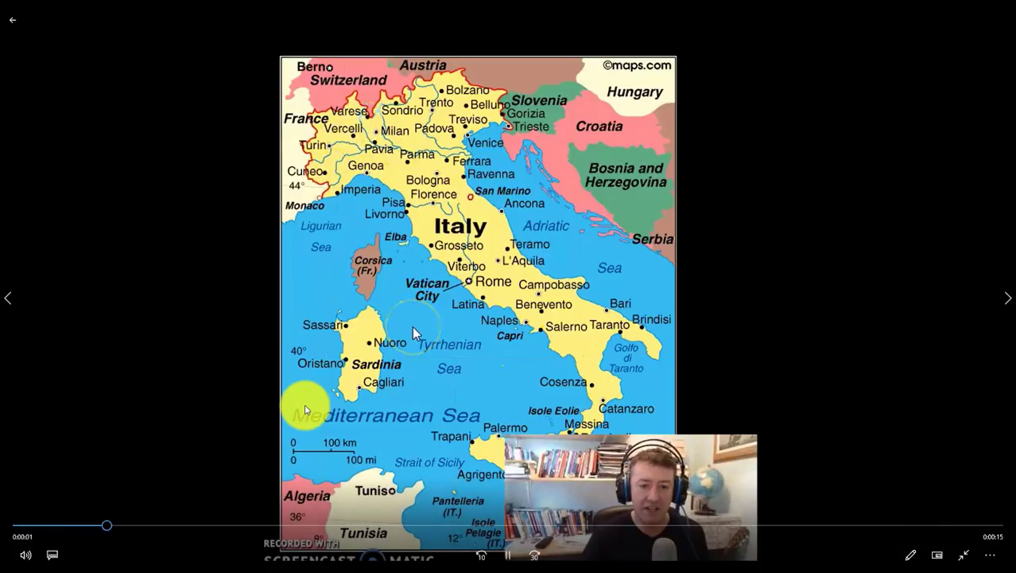
{"action": "left_click", "coordinate": [510, 554]}
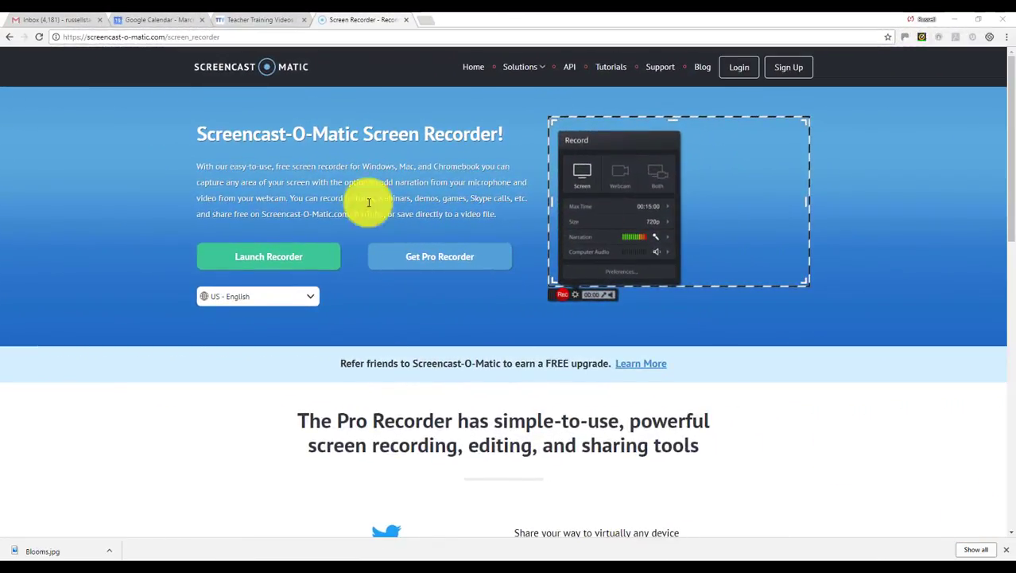
Step: Relaunch the screen recorder and minimise Chrome to reveal Blooms.jpg in Photos
{"action": "left_click", "coordinate": [284, 259]}
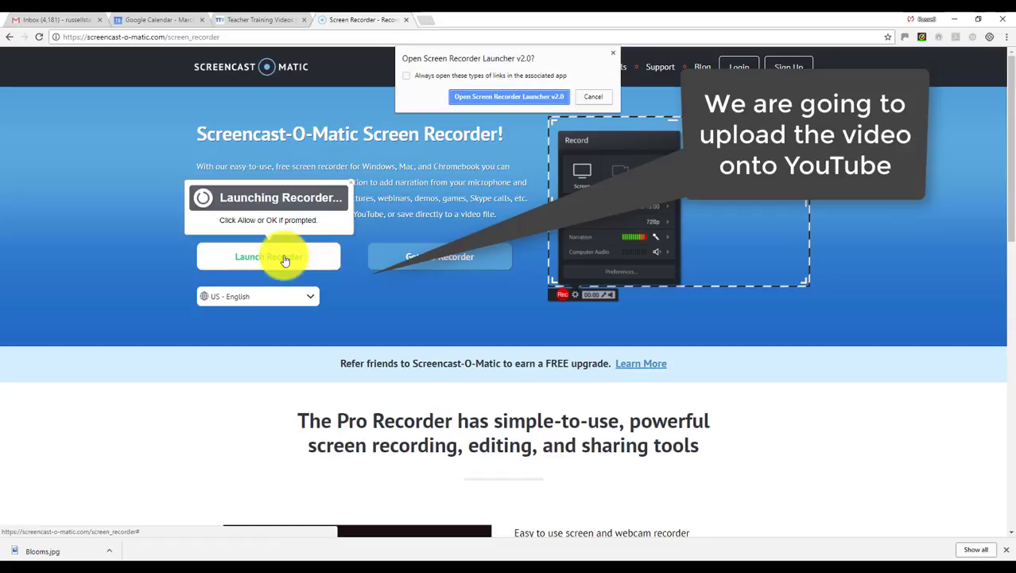
{"action": "left_click", "coordinate": [504, 96]}
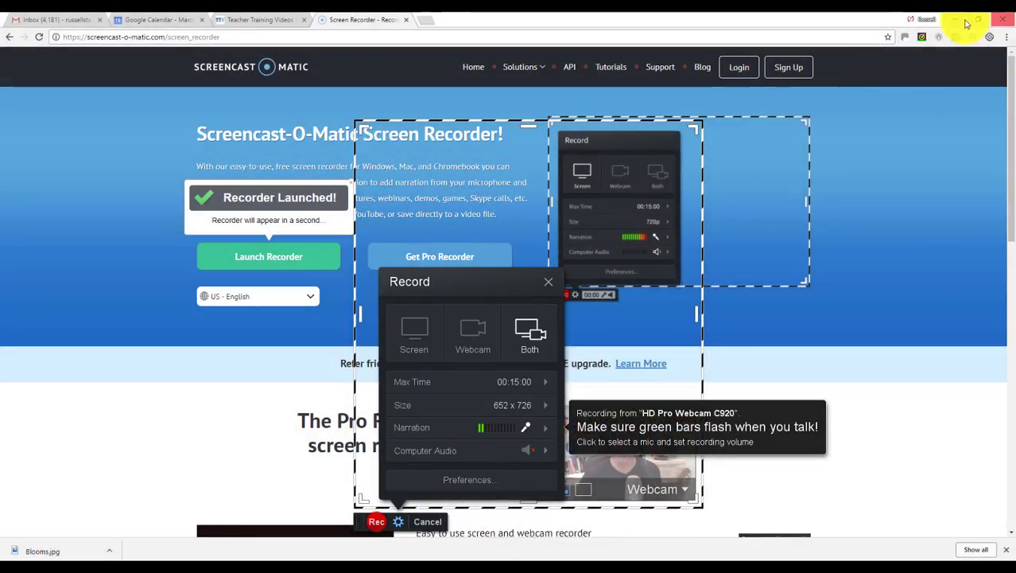
{"action": "left_click", "coordinate": [959, 20]}
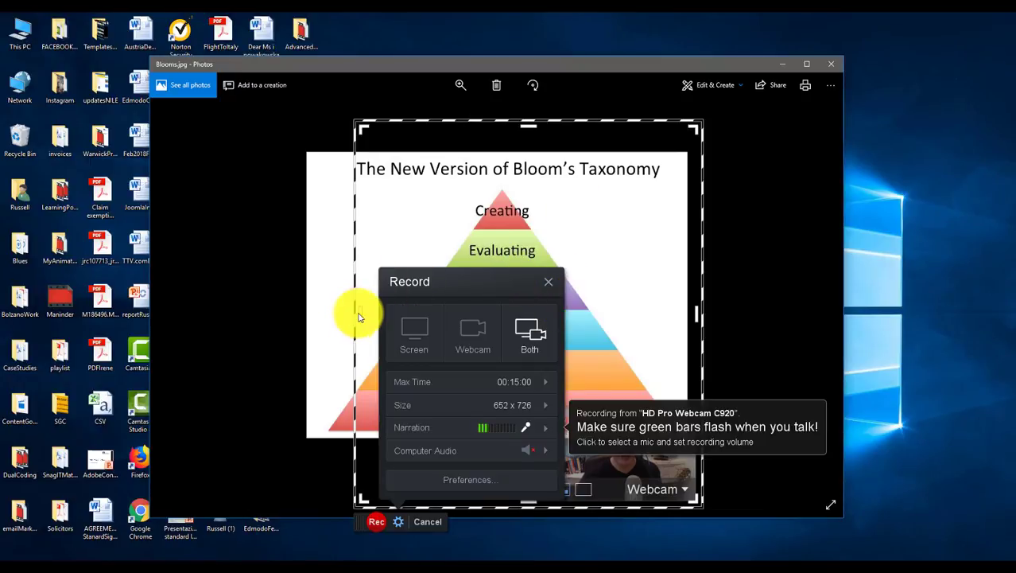
Step: Switch to Screen-only mode, fit the capture frame to 772 x 590 over the Bloom's image, and record
{"action": "left_click_drag", "start_coordinate": [361, 312], "coordinate": [292, 306]}
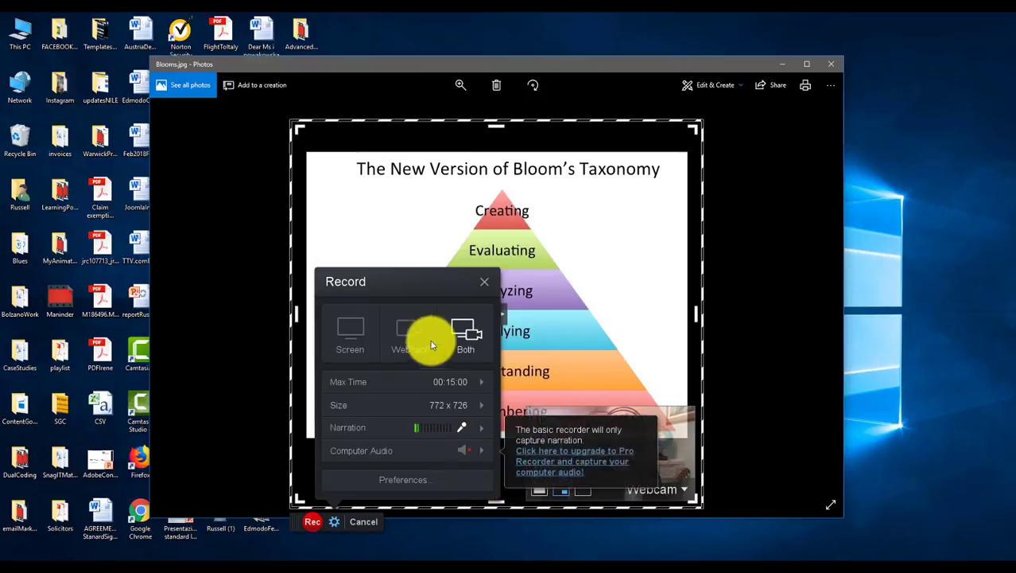
{"action": "left_click", "coordinate": [348, 329]}
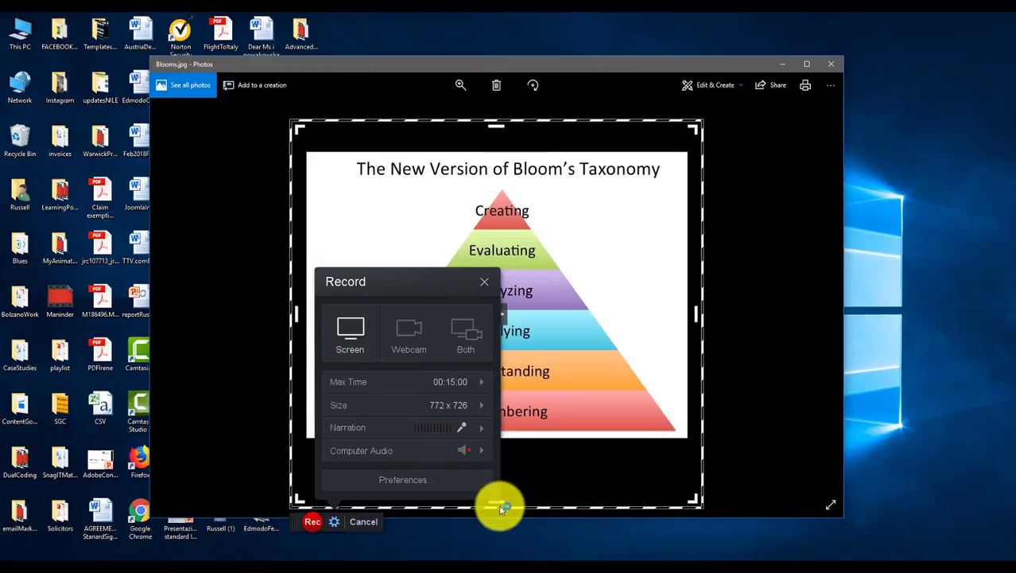
{"action": "left_click_drag", "start_coordinate": [494, 125], "coordinate": [493, 145]}
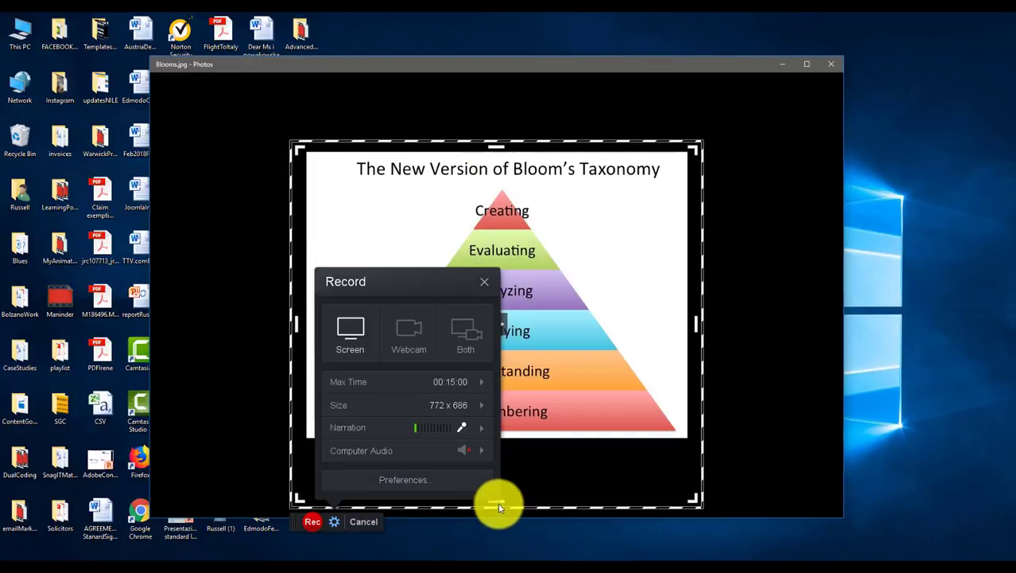
{"action": "left_click_drag", "start_coordinate": [496, 502], "coordinate": [503, 432]}
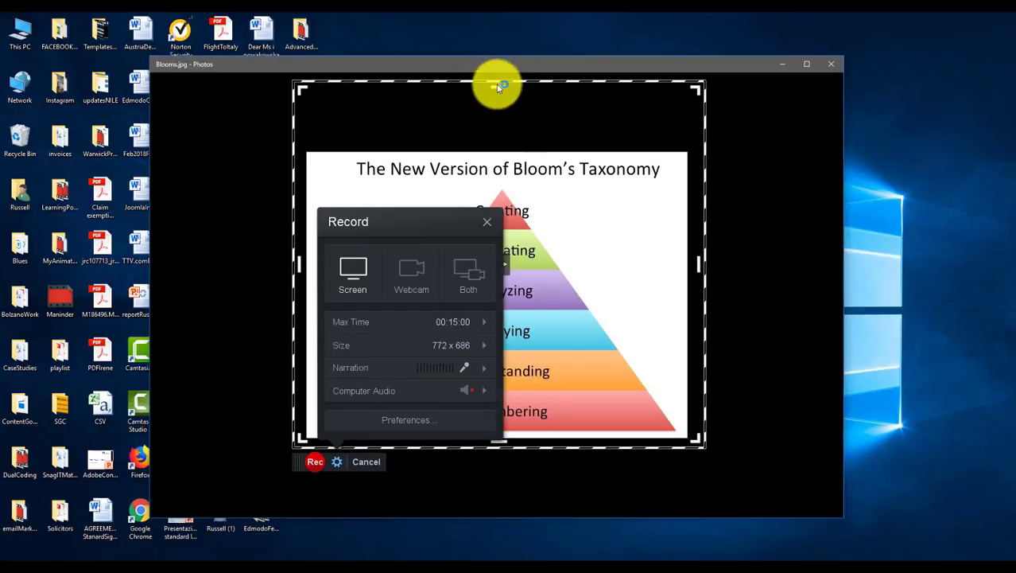
{"action": "left_click_drag", "start_coordinate": [499, 87], "coordinate": [496, 137]}
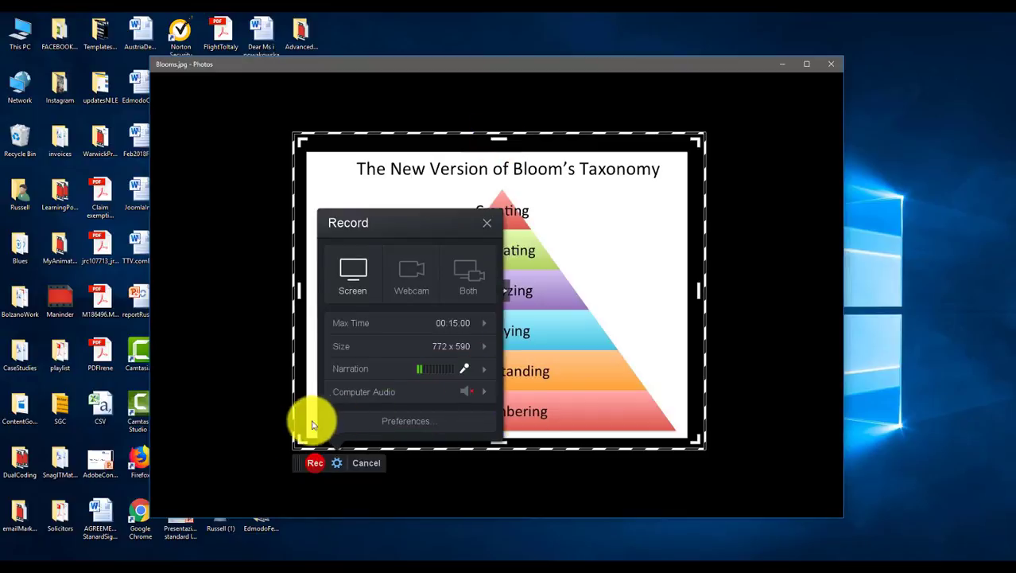
{"action": "left_click", "coordinate": [314, 464]}
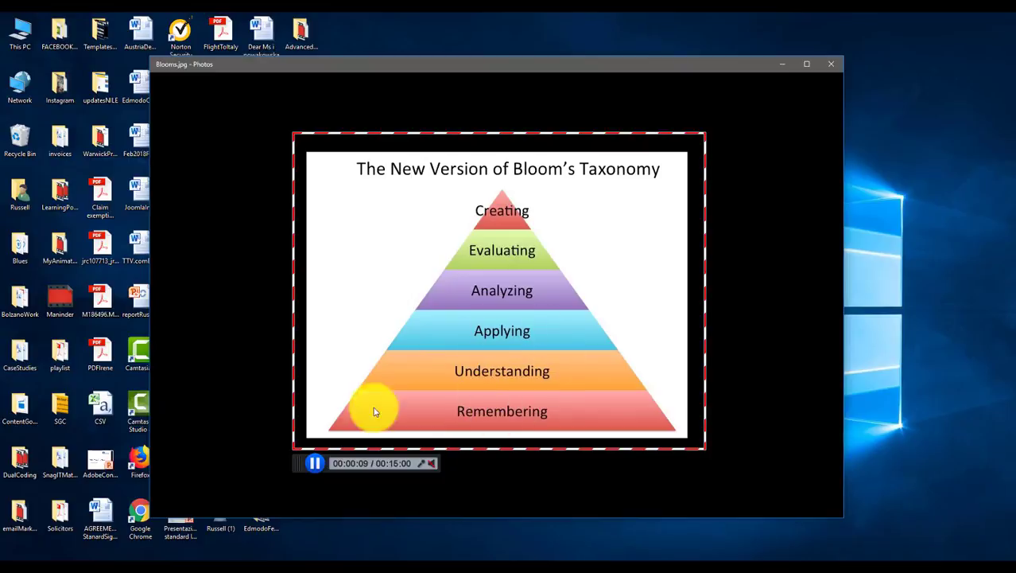
Step: Pause the Bloom's Taxonomy recording at 0:11 and finish it with Done
{"action": "left_click", "coordinate": [315, 463]}
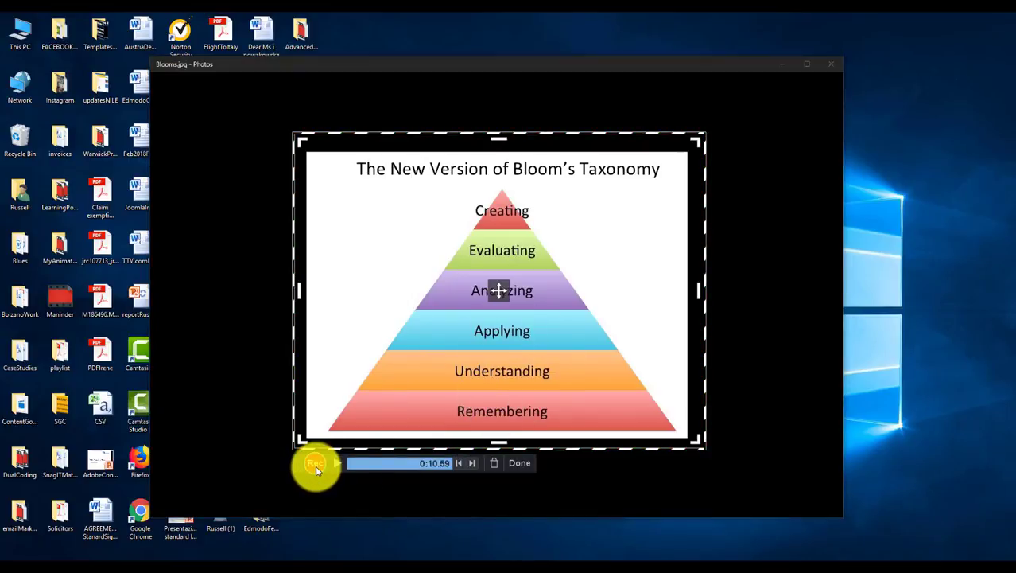
{"action": "left_click", "coordinate": [519, 462]}
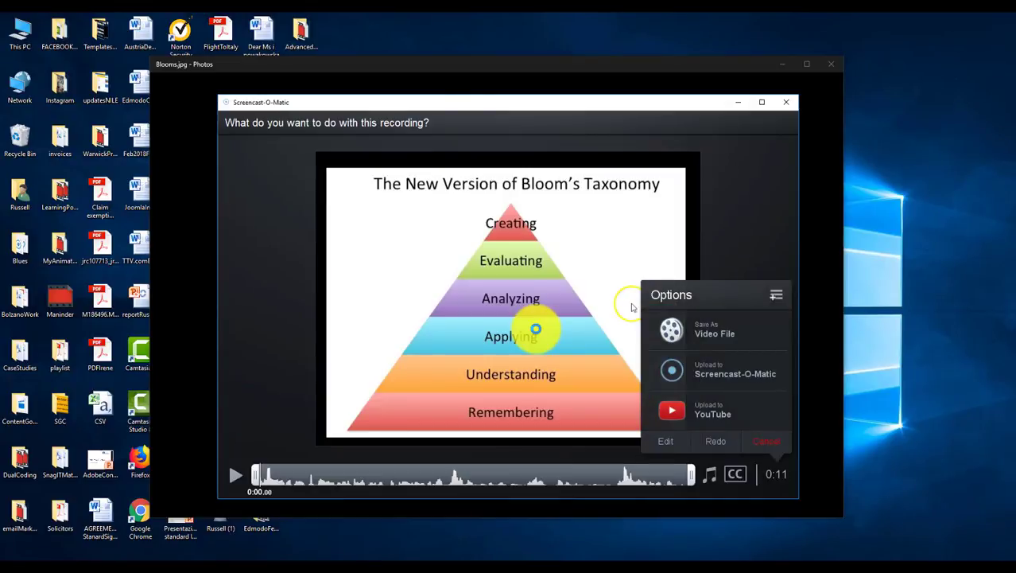
Step: Choose Upload to YouTube, try adding a YouTube account, then close the account dialog
{"action": "left_click", "coordinate": [710, 417]}
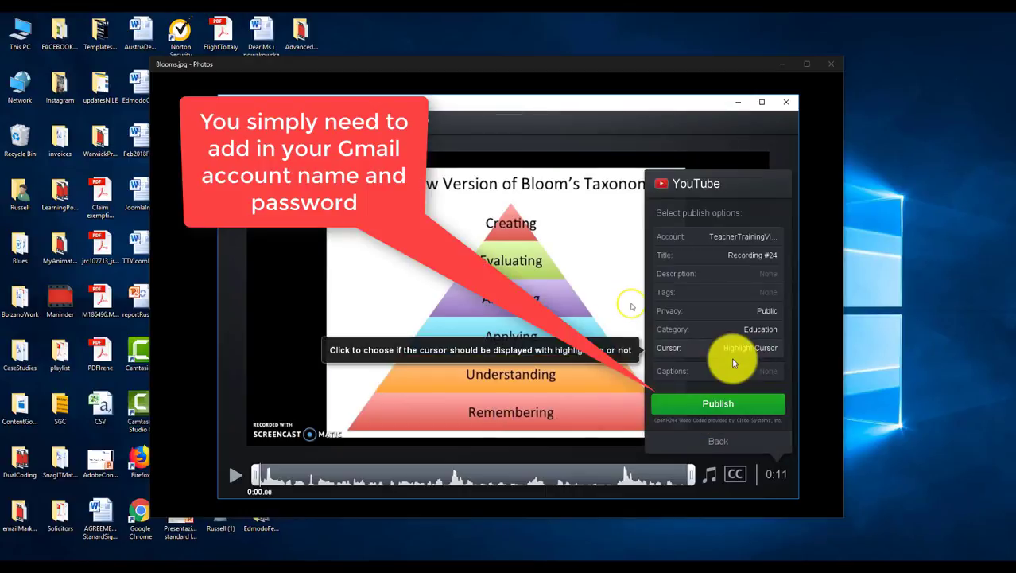
{"action": "left_click", "coordinate": [678, 238]}
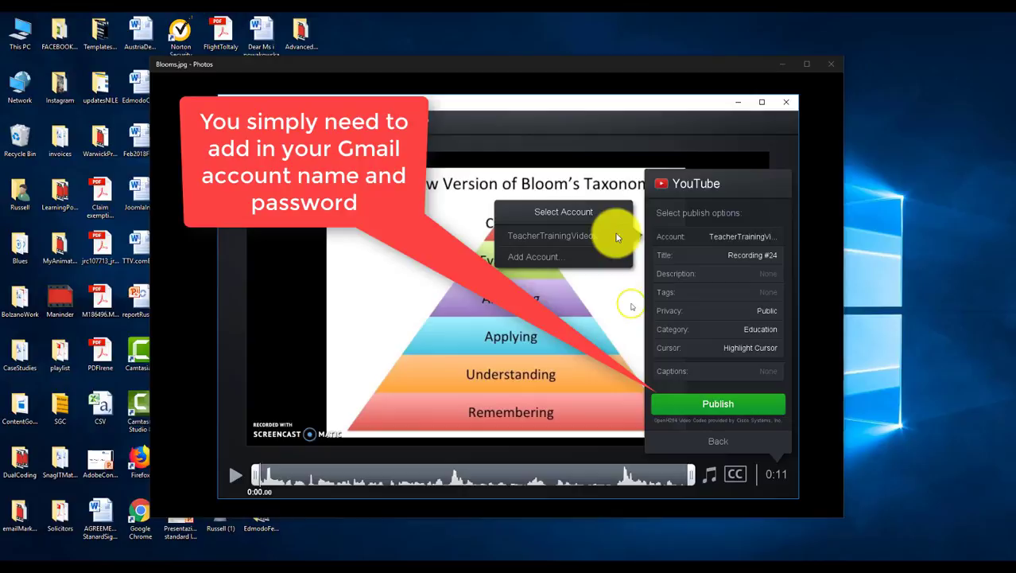
{"action": "left_click", "coordinate": [530, 258]}
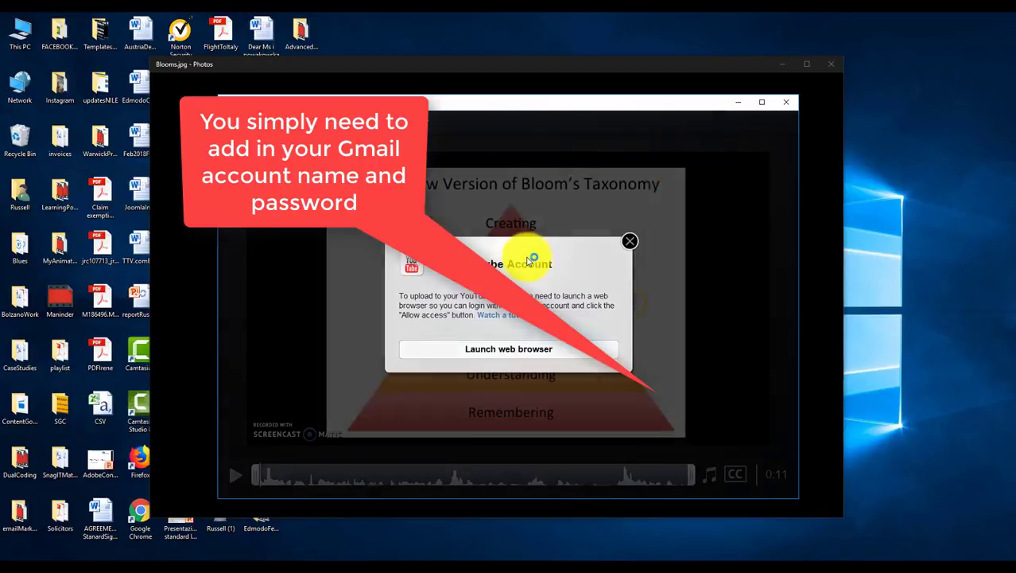
{"action": "left_click", "coordinate": [517, 348]}
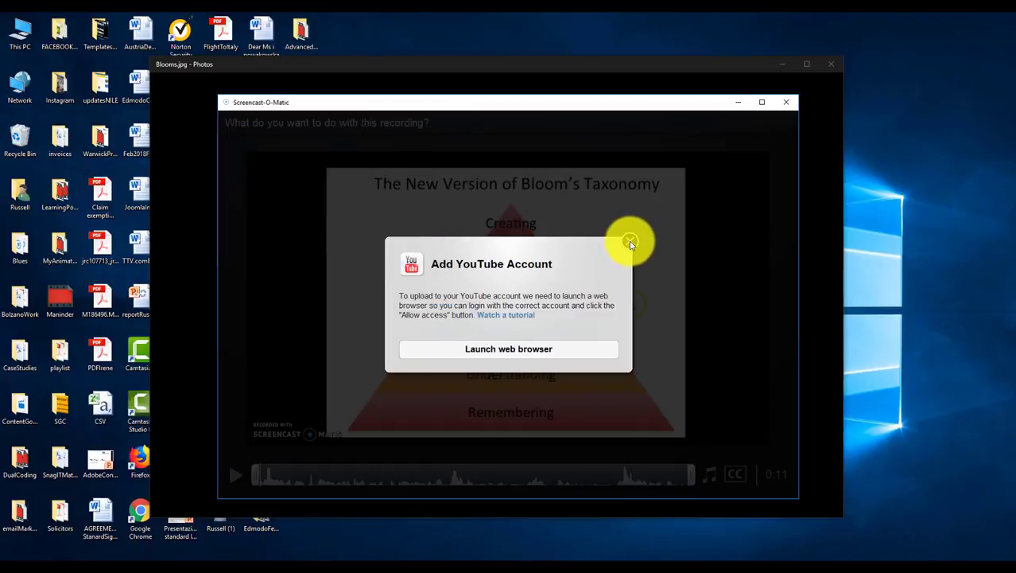
{"action": "left_click", "coordinate": [630, 242]}
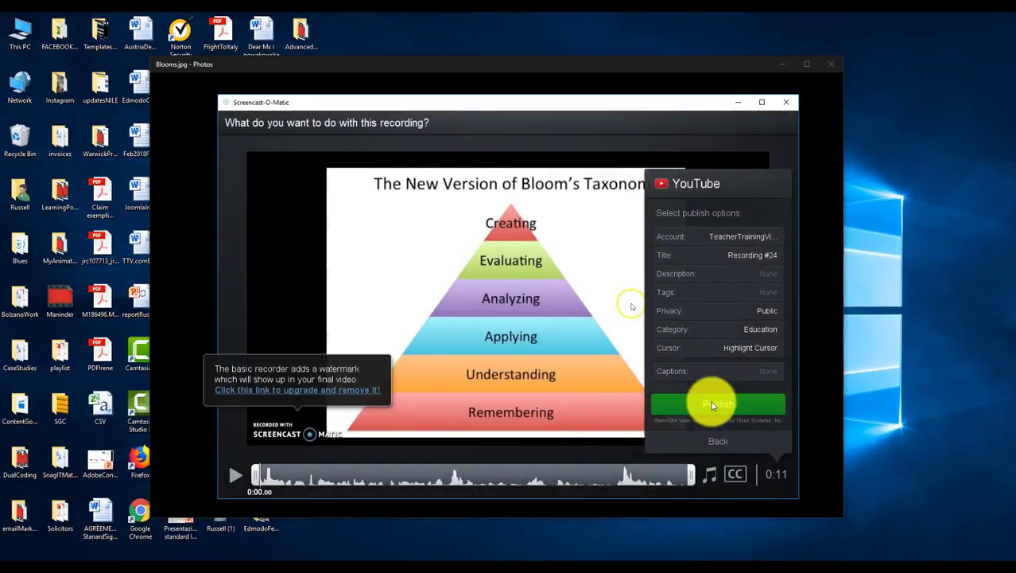
Step: Publish Recording #24 to YouTube, copy its link, and close the upload dialog
{"action": "left_click", "coordinate": [716, 405]}
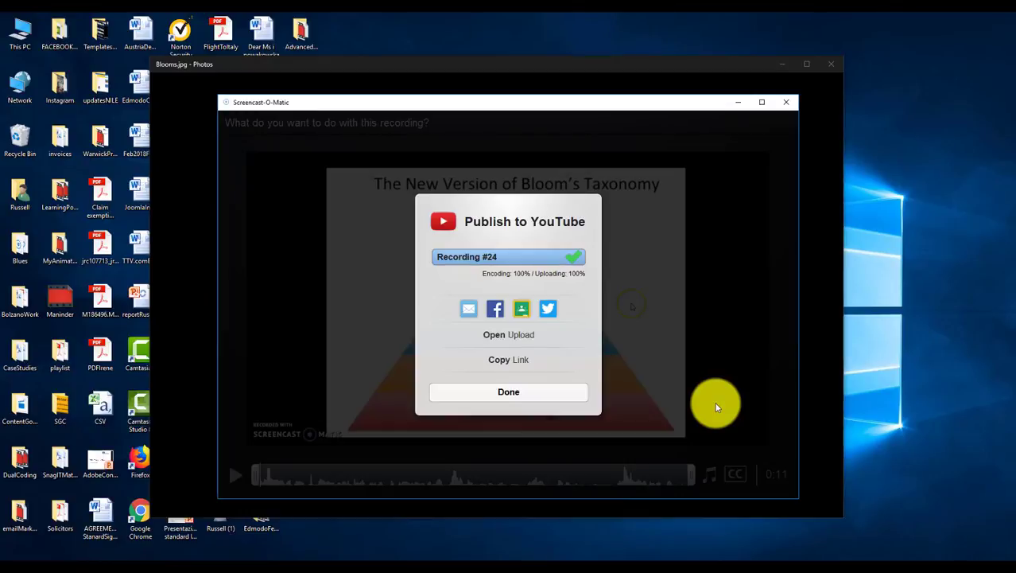
{"action": "left_click", "coordinate": [506, 361]}
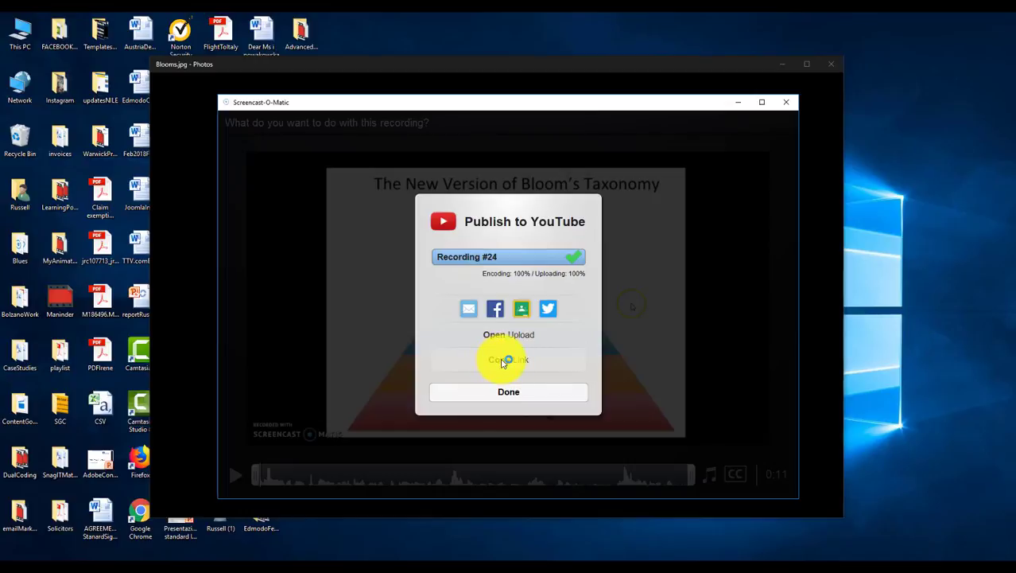
{"action": "left_click", "coordinate": [510, 391]}
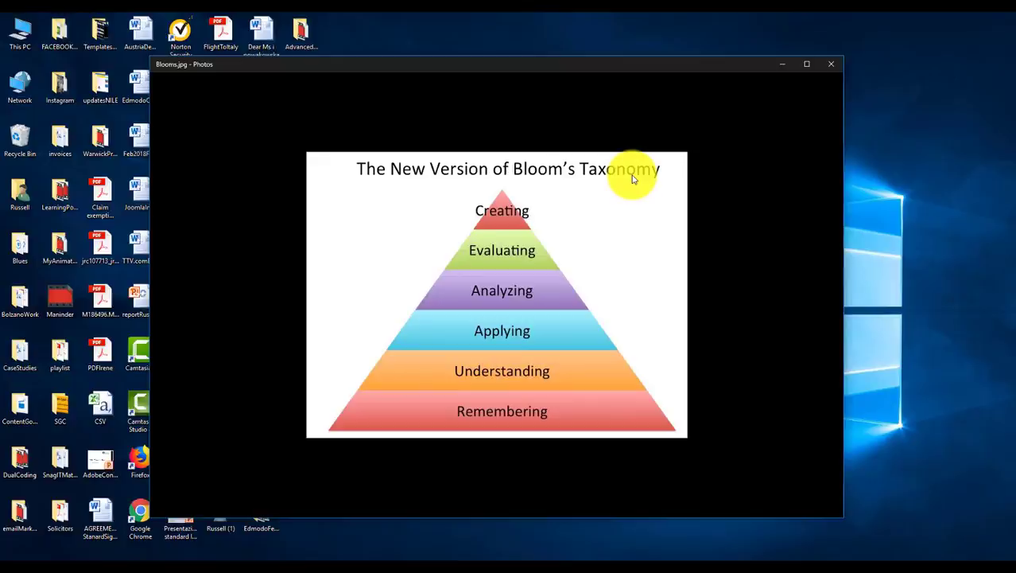
Step: Open the copied youtu.be link in Chrome and pause Recording #24 at 0:06
{"action": "key", "text": "alt+Tab"}
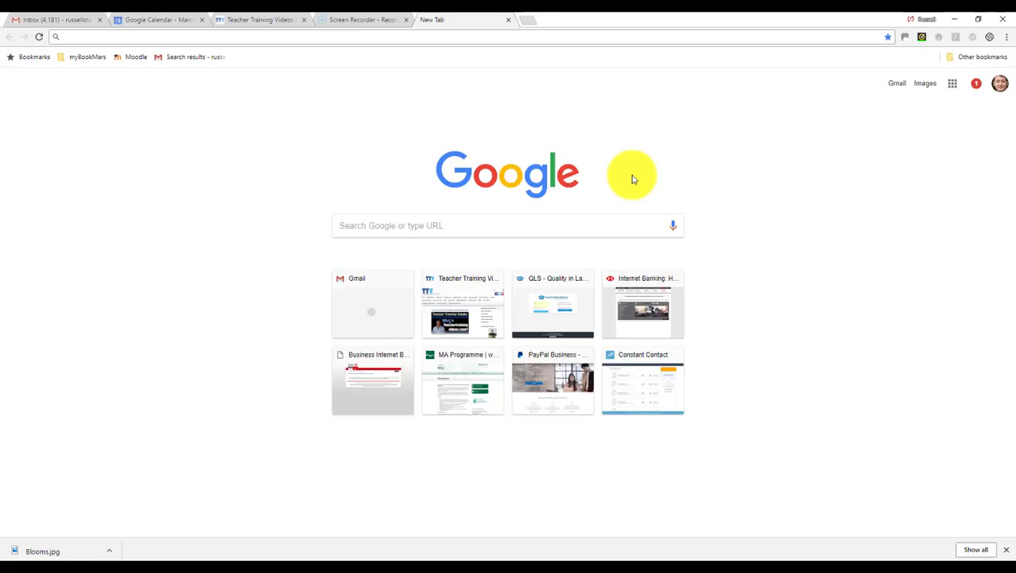
{"action": "key", "text": "ctrl+v"}
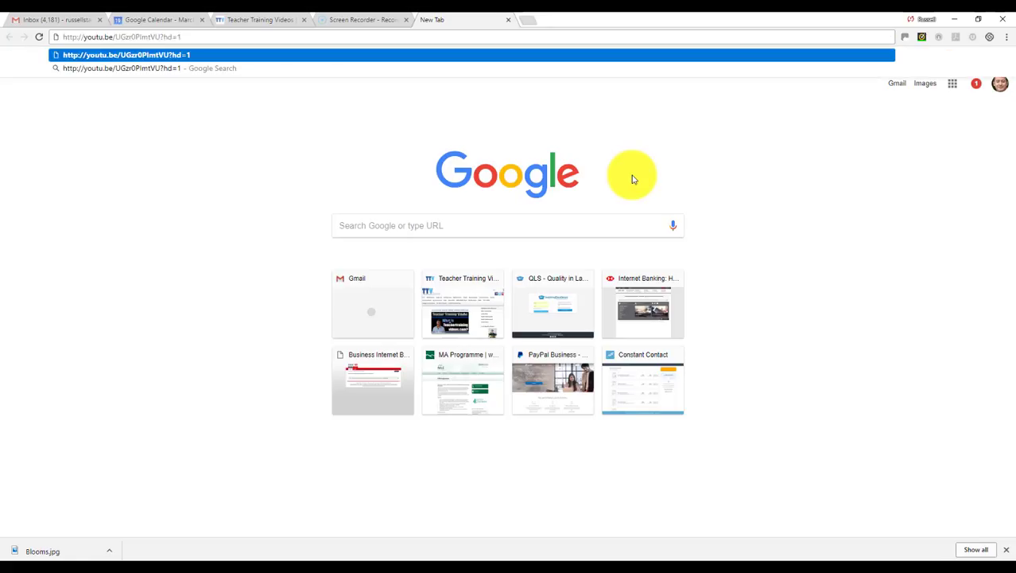
{"action": "key", "text": "Return"}
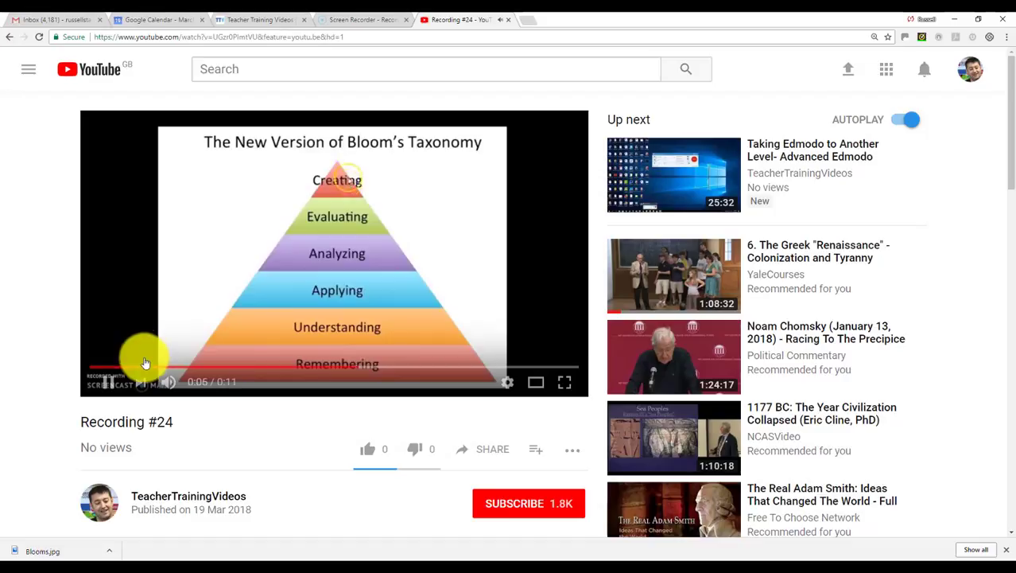
{"action": "left_click", "coordinate": [109, 383]}
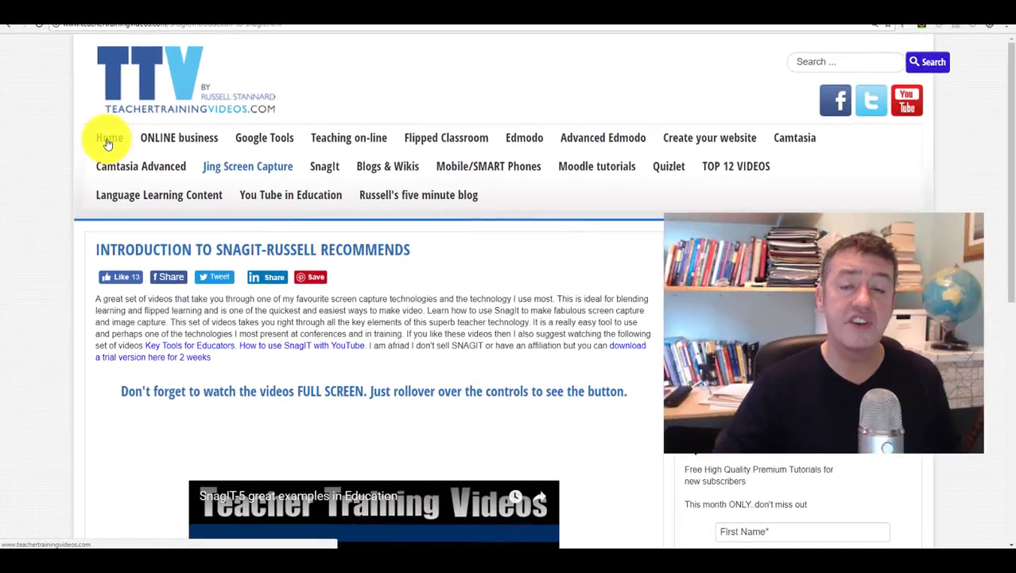
Step: From the Teacher Training Videos home page, dismiss the newsletter popup and open the five-minute blog
{"action": "left_click", "coordinate": [109, 140]}
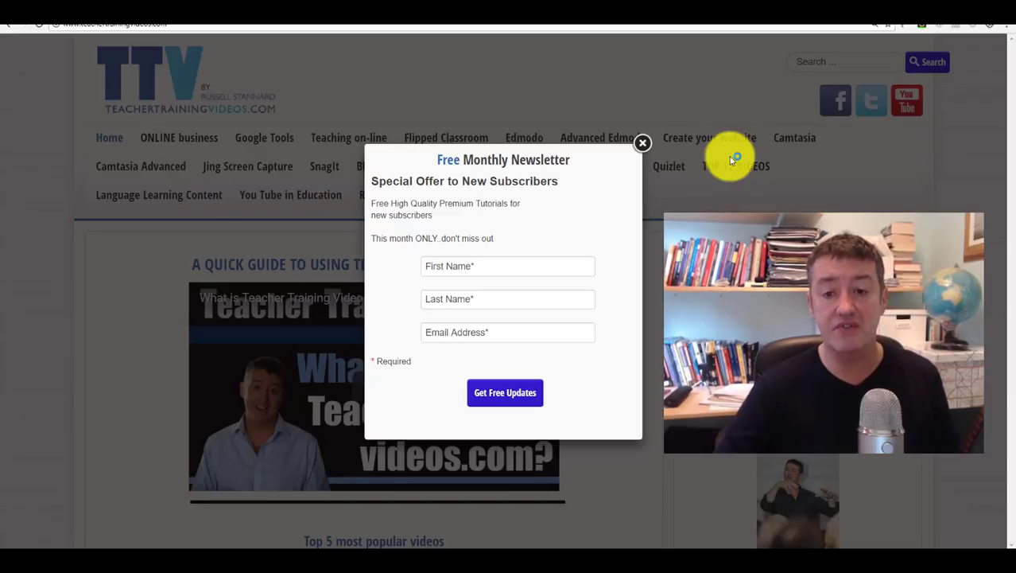
{"action": "left_click", "coordinate": [643, 144]}
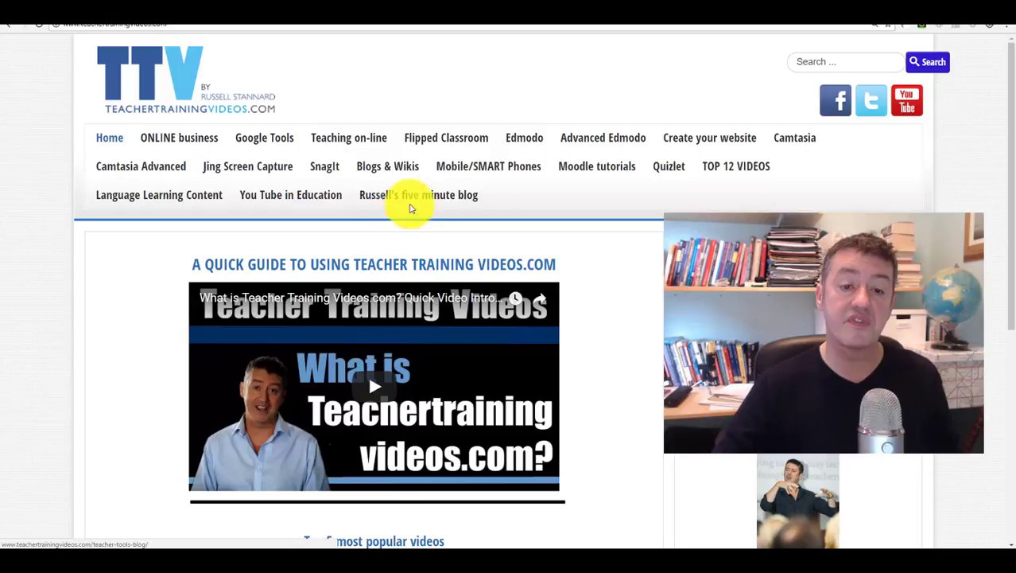
{"action": "left_click", "coordinate": [436, 200]}
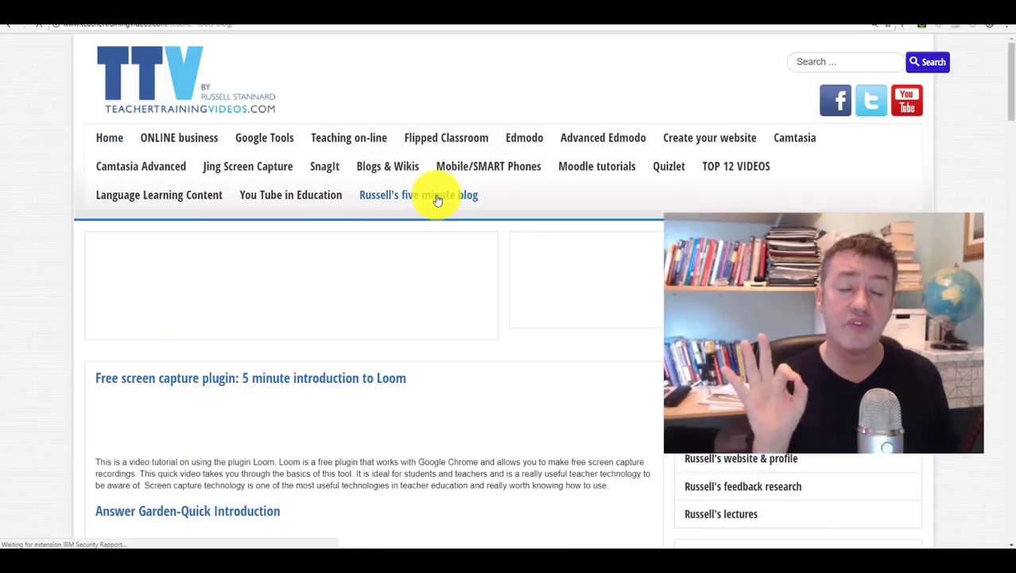